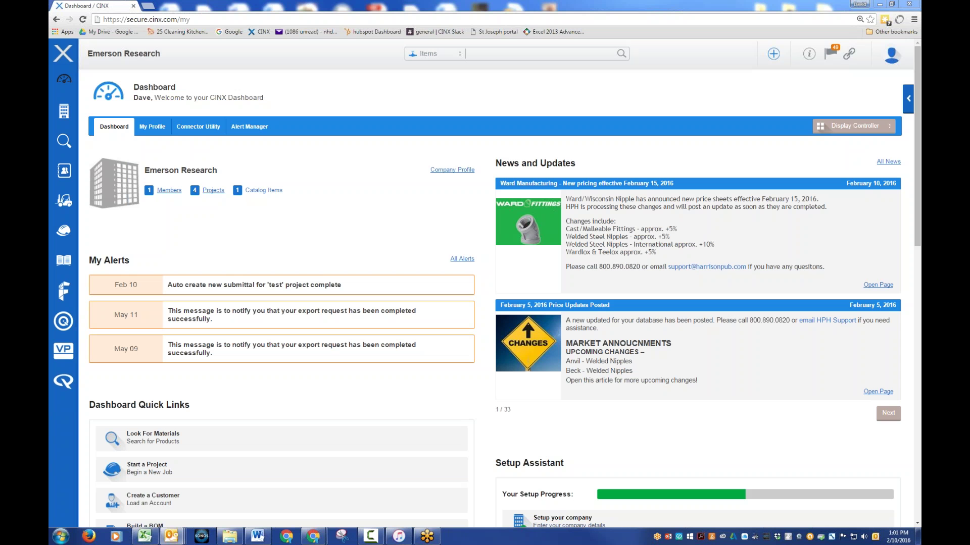
# Open the Search page in a separate browser tab, keeping the dashboard open, and switch to it
pyautogui.moveTo(64, 142)
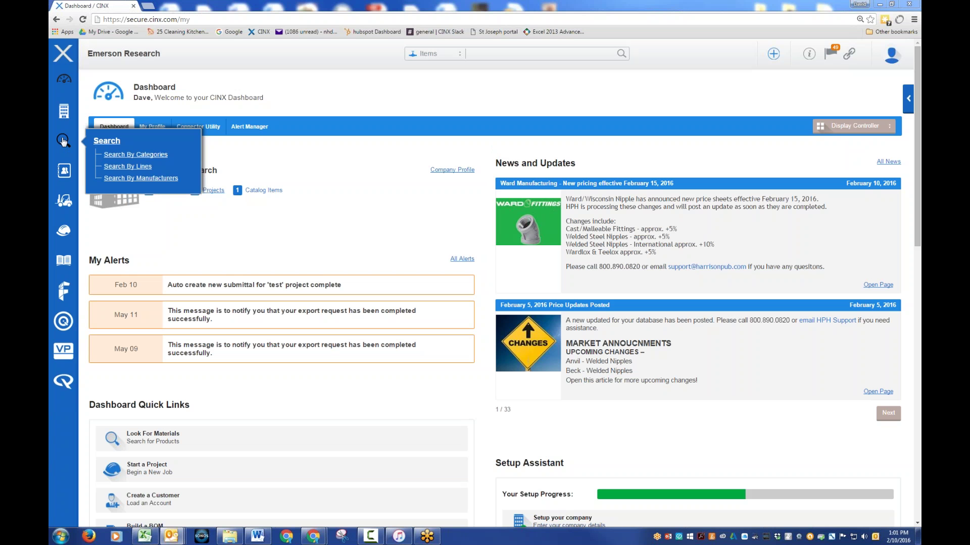
pyautogui.rightClick(63, 142)
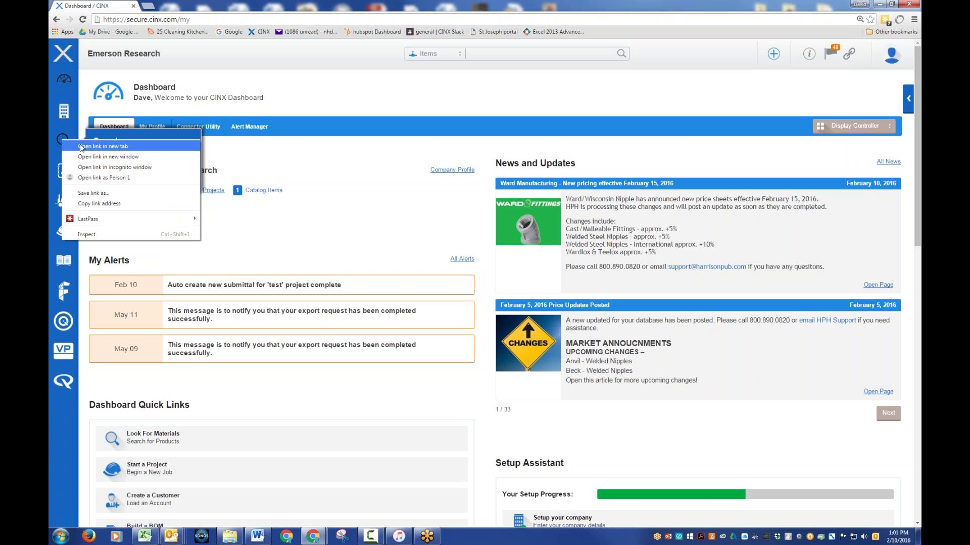
pyautogui.click(81, 147)
pyautogui.click(182, 6)
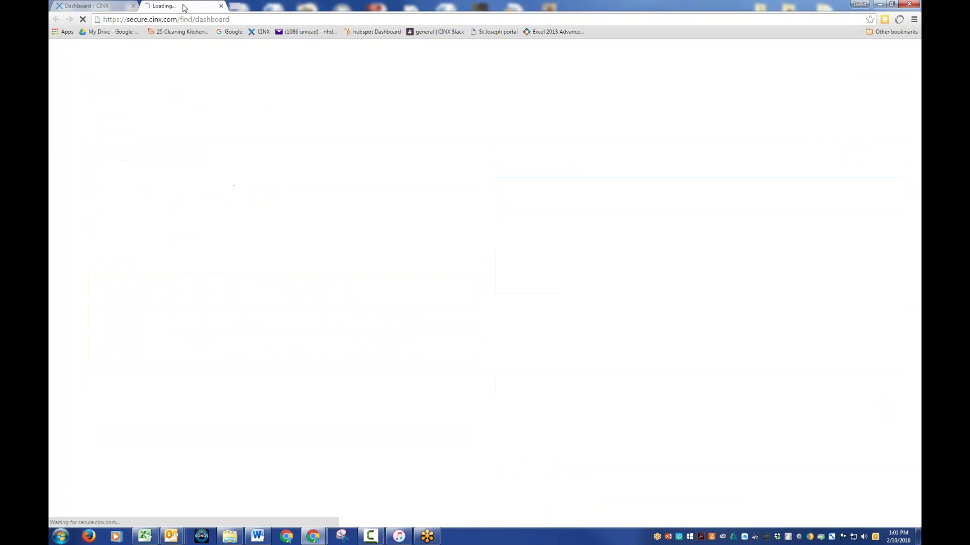
pyautogui.click(91, 10)
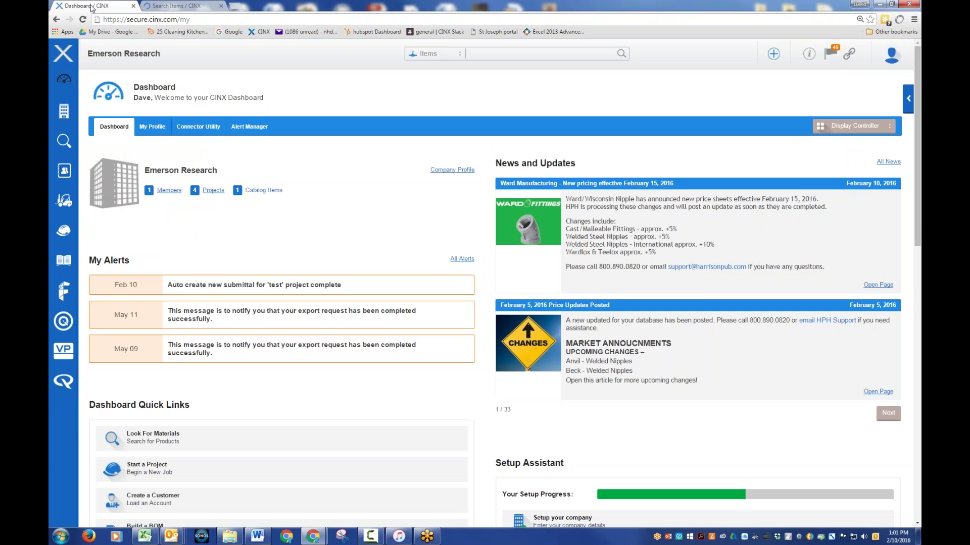
pyautogui.click(172, 10)
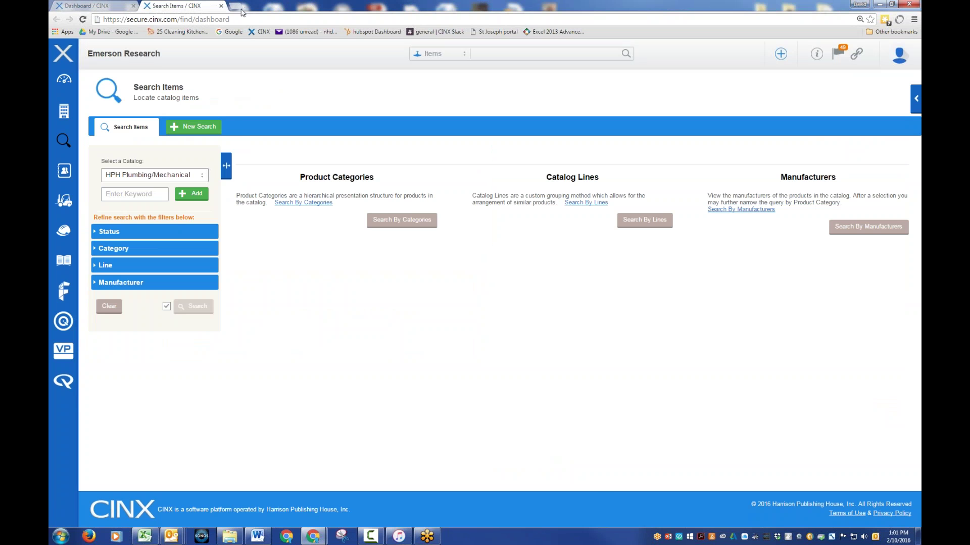
# From the dashboard, open the Vendors and Customers pages in separate browser tabs and view them
pyautogui.click(101, 7)
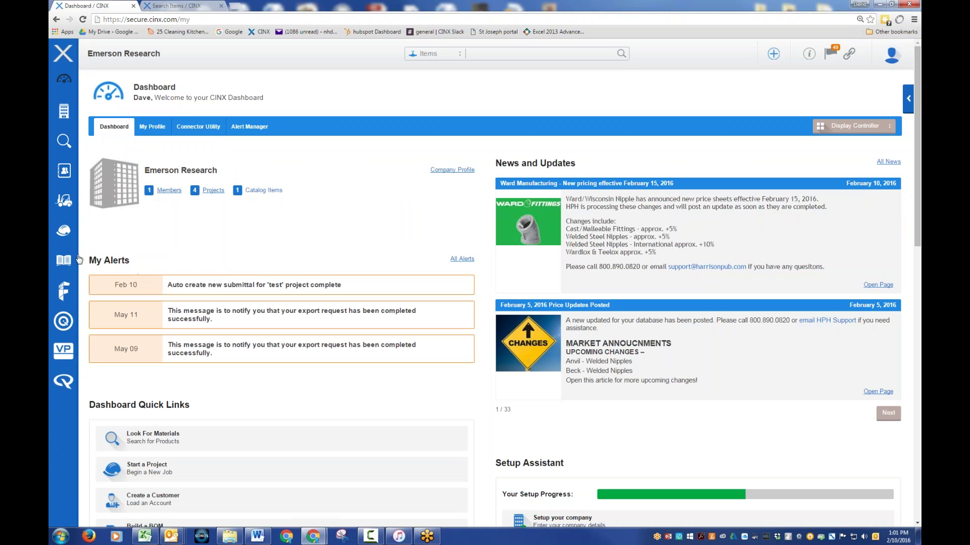
pyautogui.moveTo(62, 260)
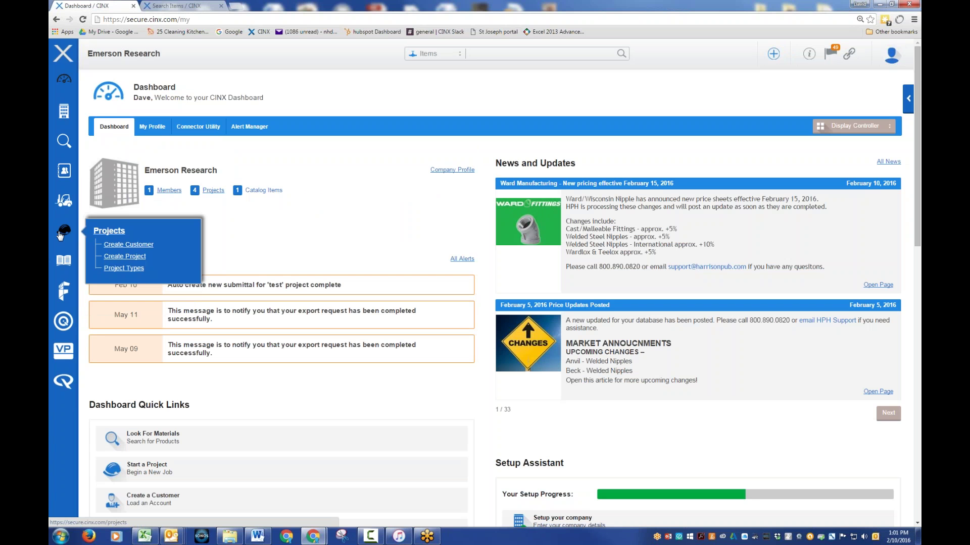
pyautogui.rightClick(64, 204)
pyautogui.click(96, 209)
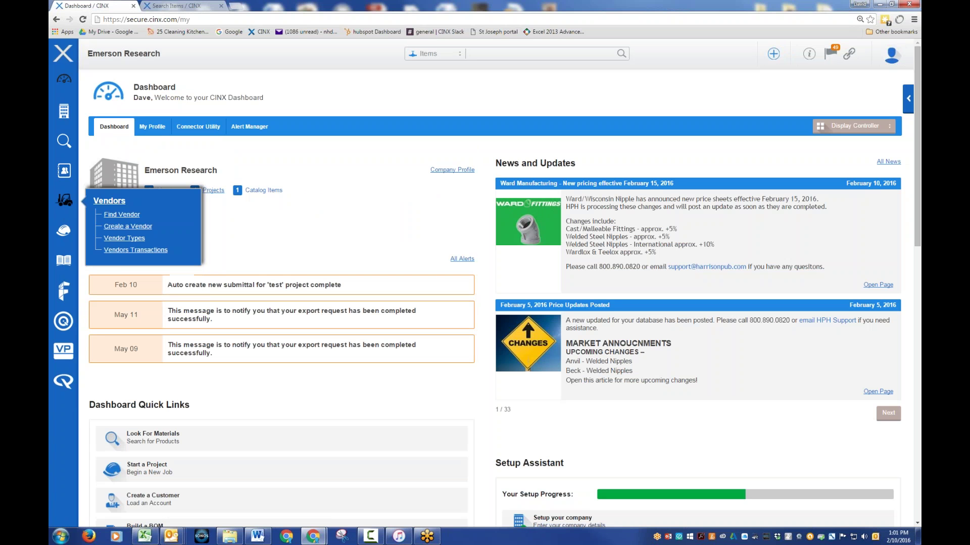
pyautogui.rightClick(66, 171)
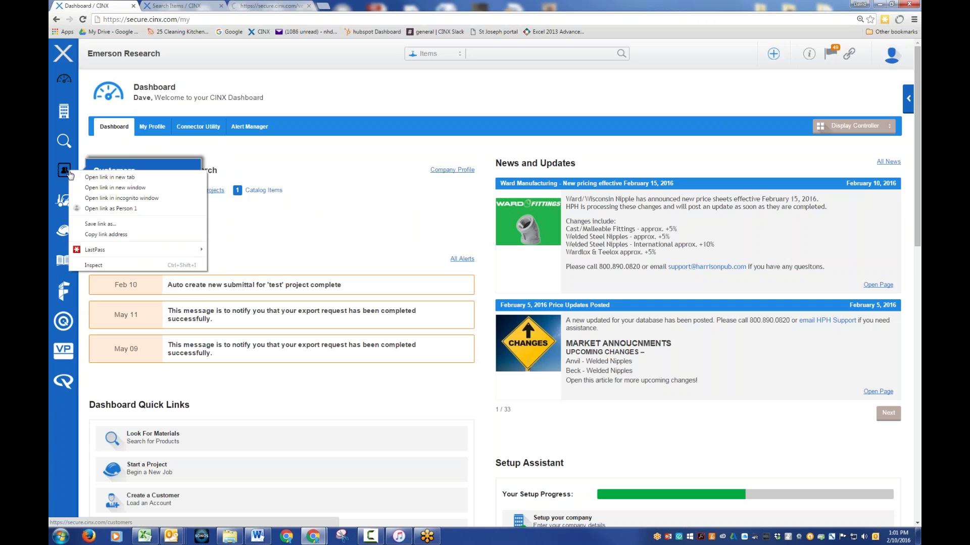
pyautogui.click(93, 175)
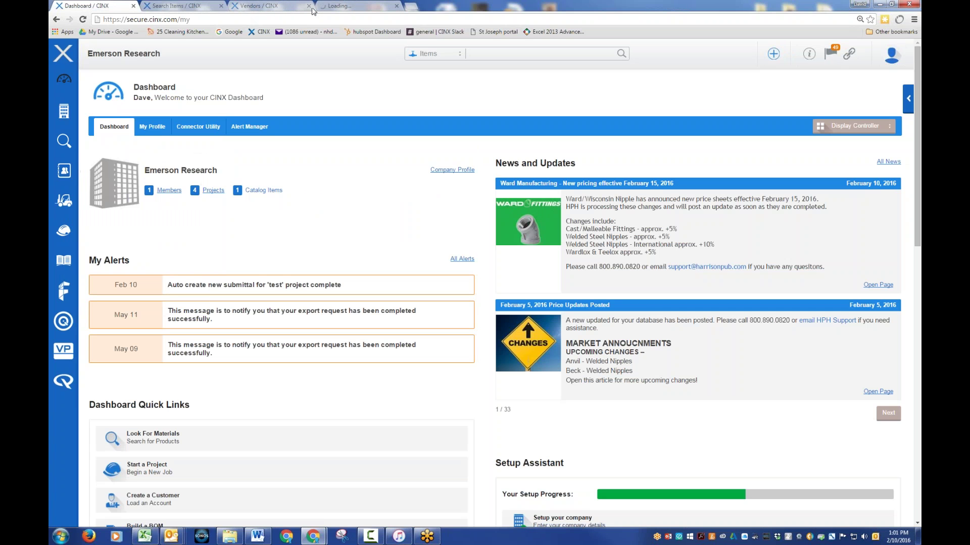
pyautogui.click(224, 10)
pyautogui.click(241, 6)
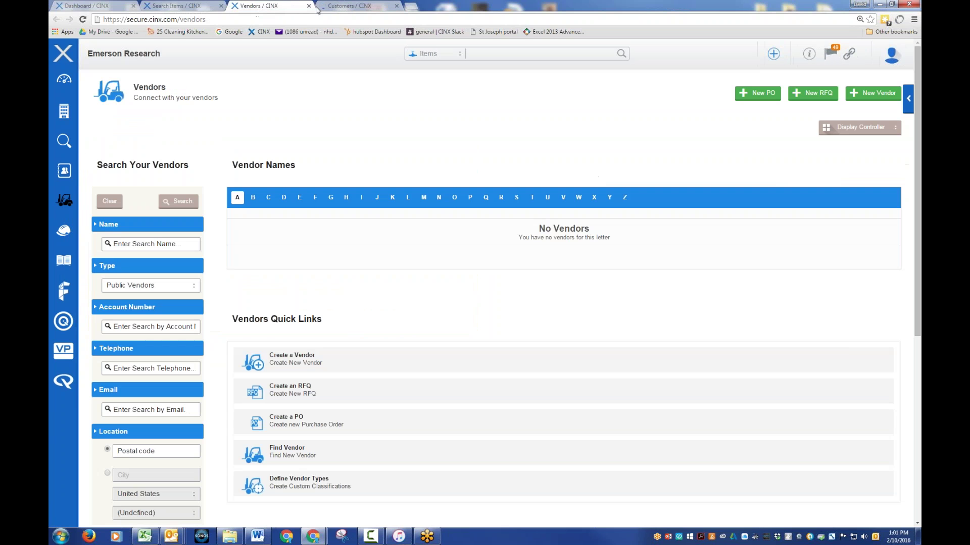
pyautogui.hotkey('ctrl', 'Tab')
# Return to the Search Items page and search the HPH Plumbing/Mechanical catalog for the keyword "wrot"
pyautogui.click(195, 6)
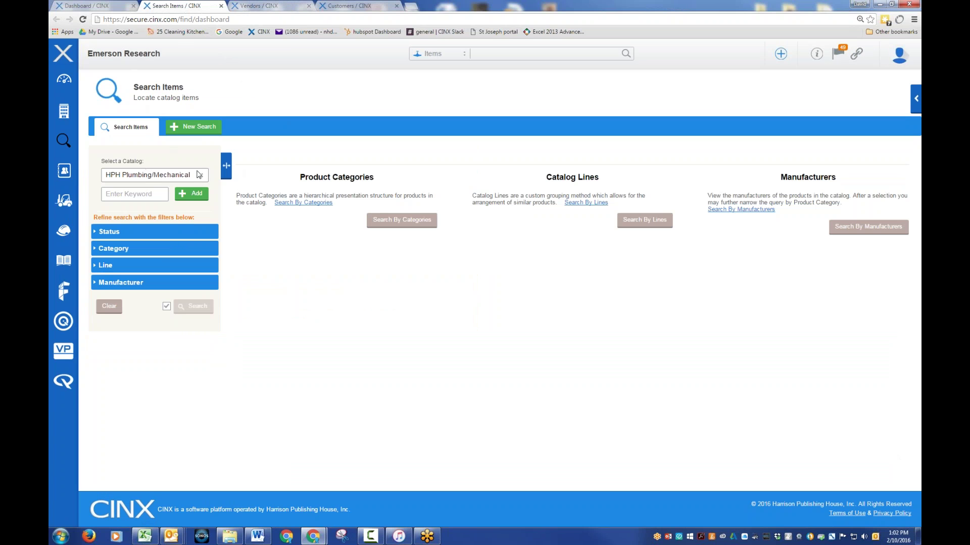
pyautogui.write('wrot')
pyautogui.click(204, 197)
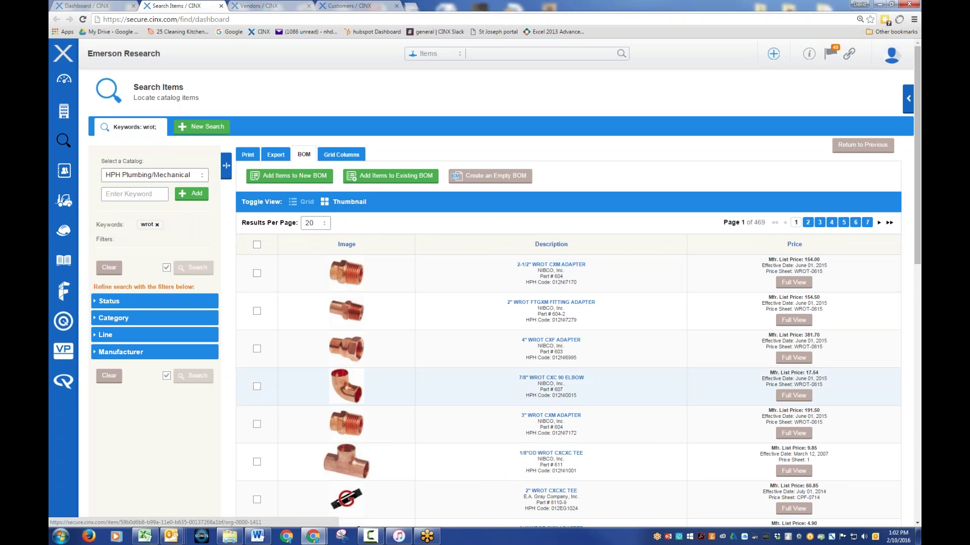
# Show the search results in Grid view with 100 results per page
pyautogui.click(305, 201)
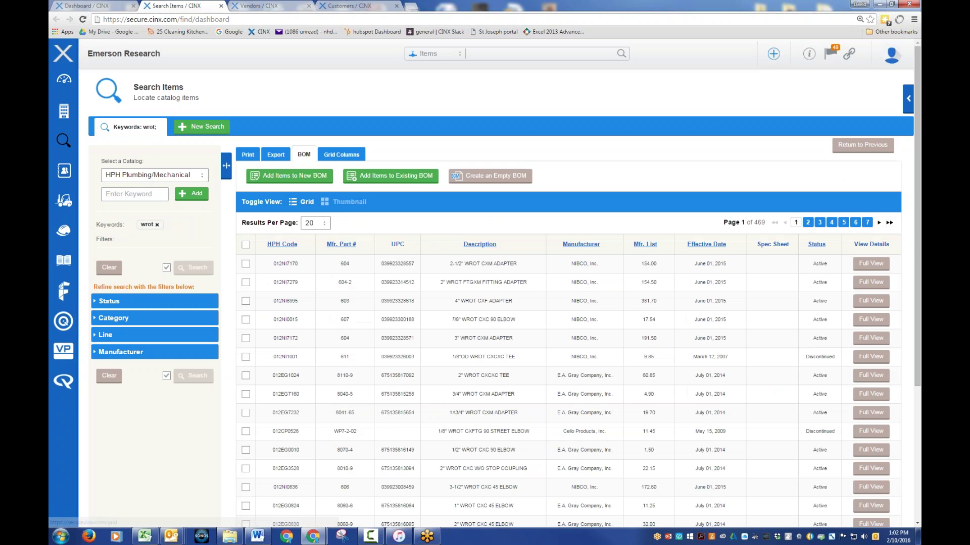
pyautogui.click(325, 225)
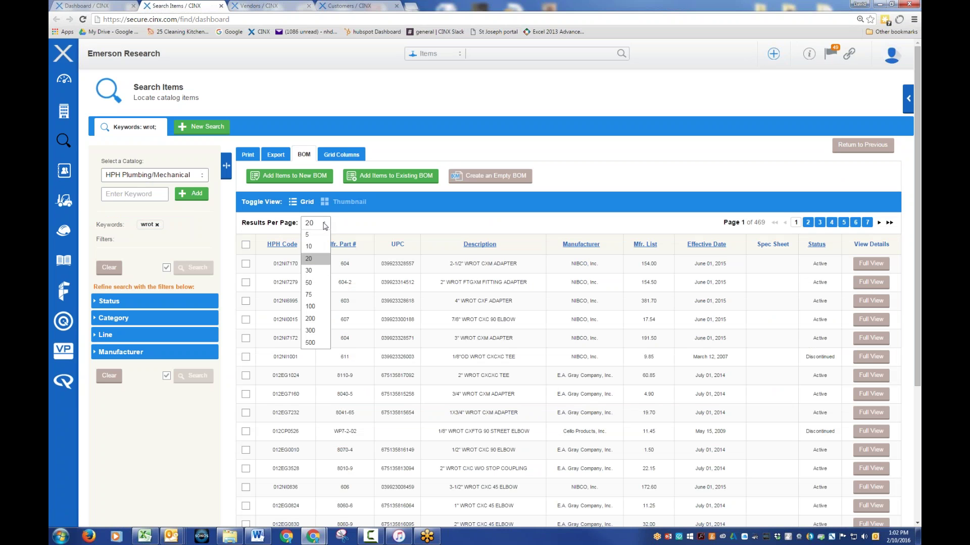
pyautogui.click(313, 306)
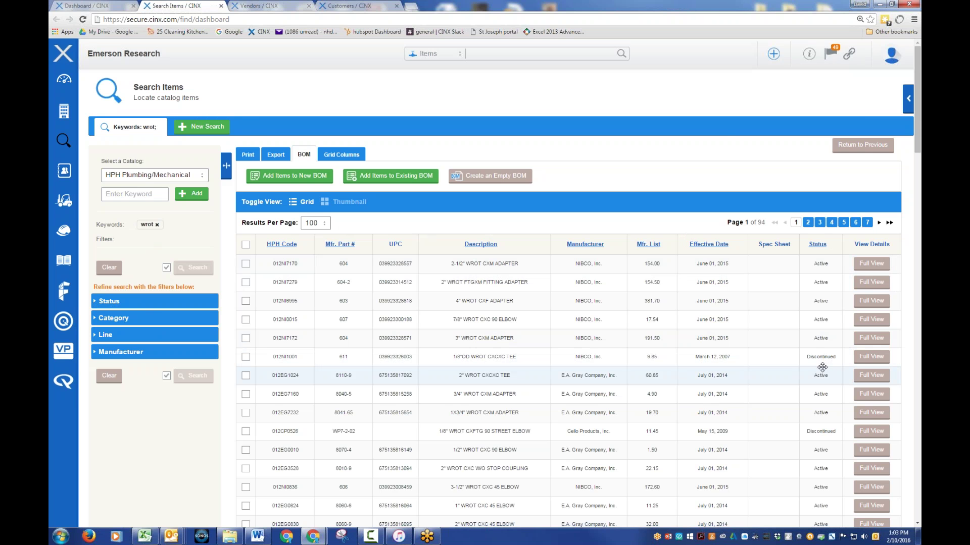
# Look through the "wrot" results and filter them by Active status
pyautogui.scroll(-8, 822, 367)
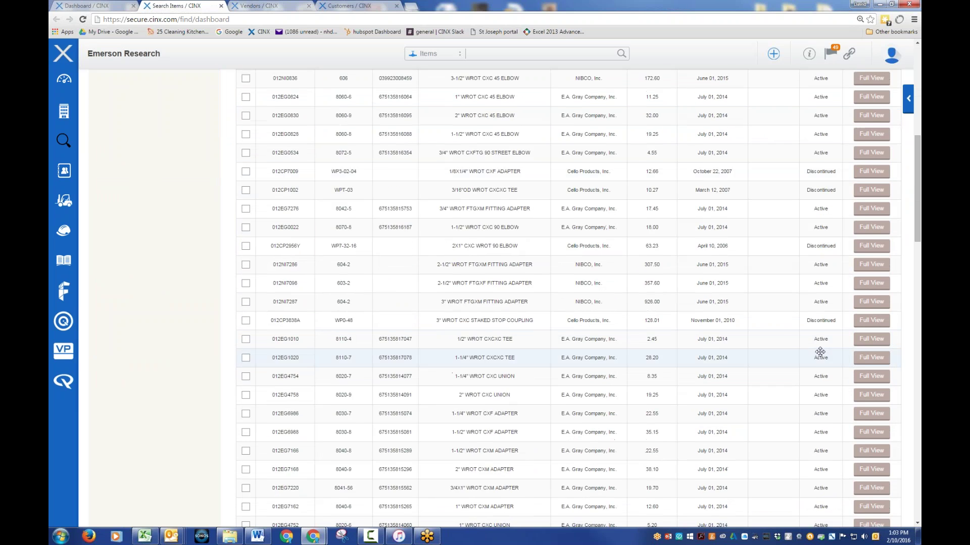
pyautogui.scroll(-14, 820, 352)
pyautogui.scroll(11, 805, 372)
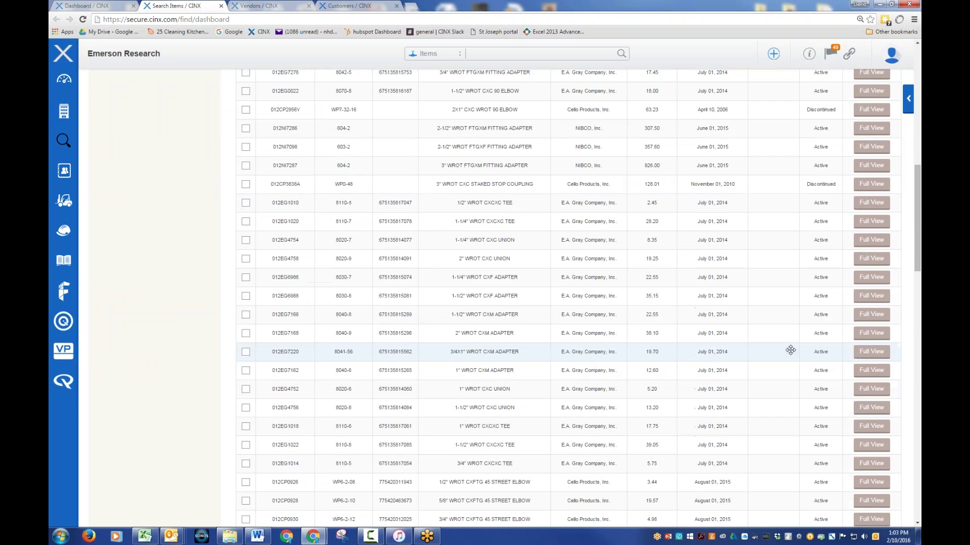
pyautogui.scroll(12, 790, 350)
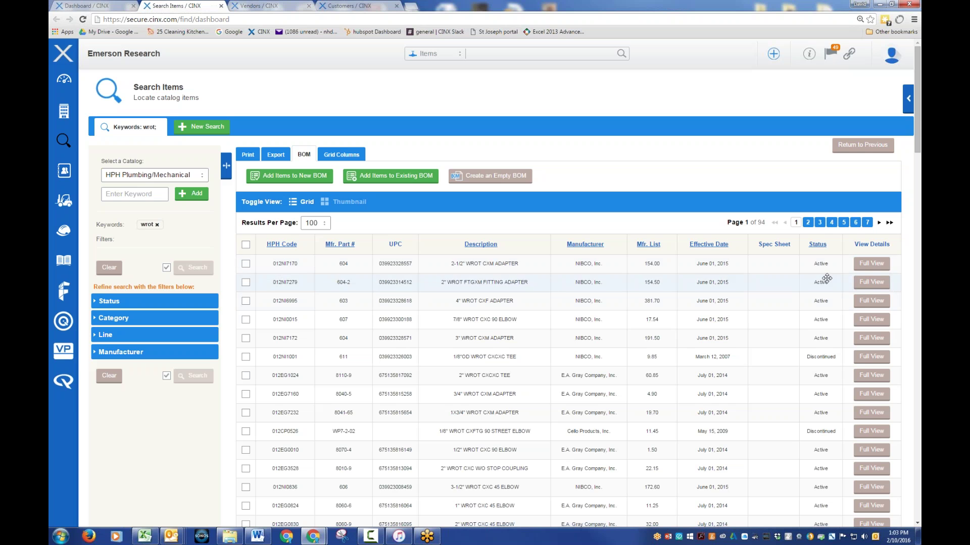
pyautogui.click(110, 301)
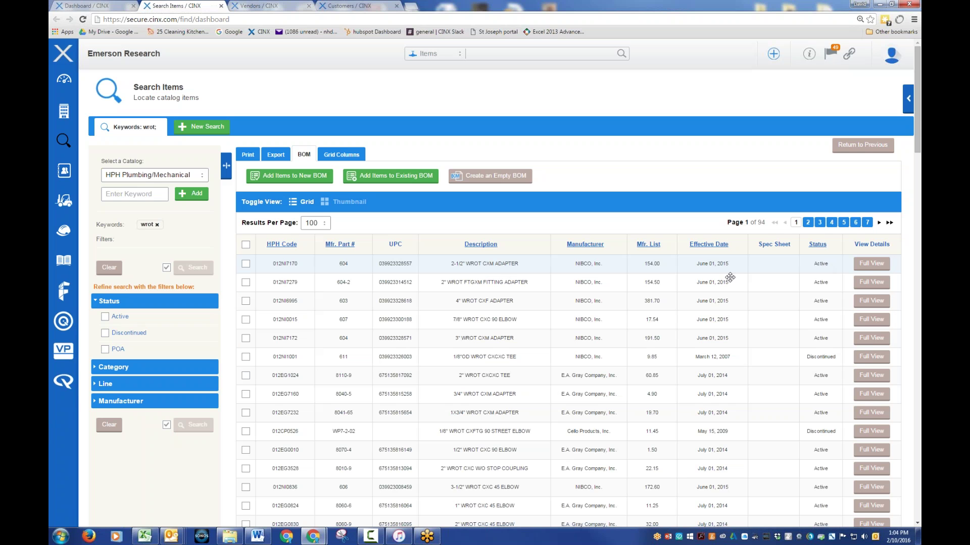
pyautogui.click(105, 317)
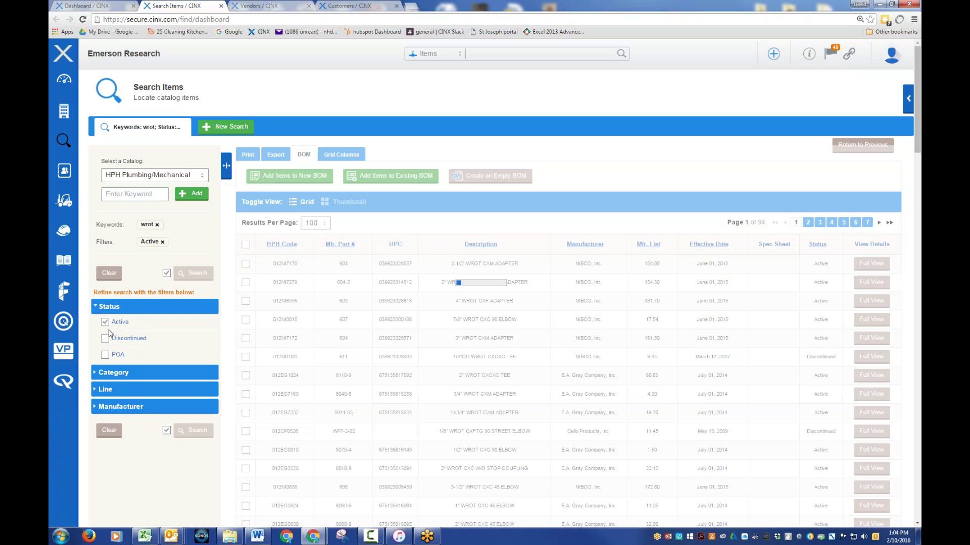
pyautogui.click(95, 307)
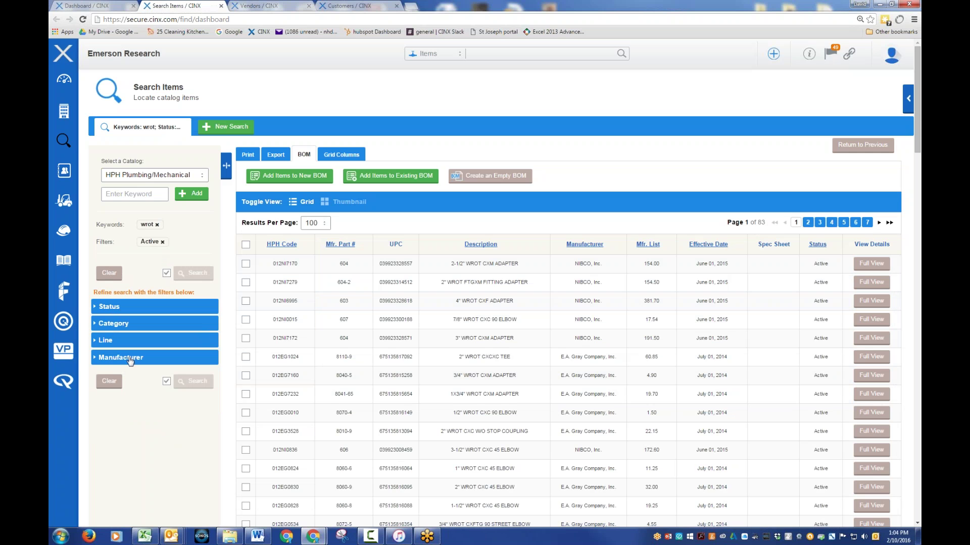
# Filter the active "wrot" results by the manufacturer NIBCO, Inc
pyautogui.click(96, 362)
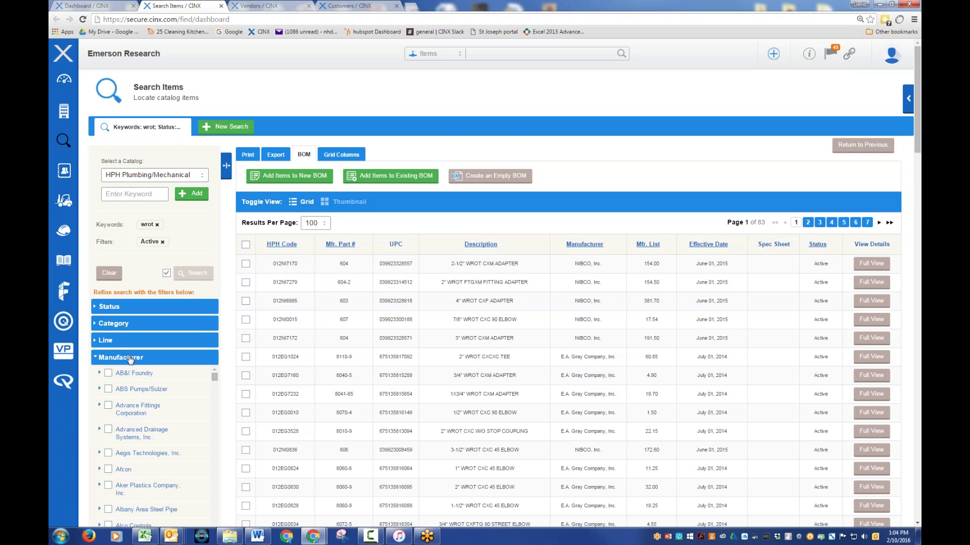
pyautogui.scroll(-5, 188, 410)
pyautogui.scroll(-3, 166, 431)
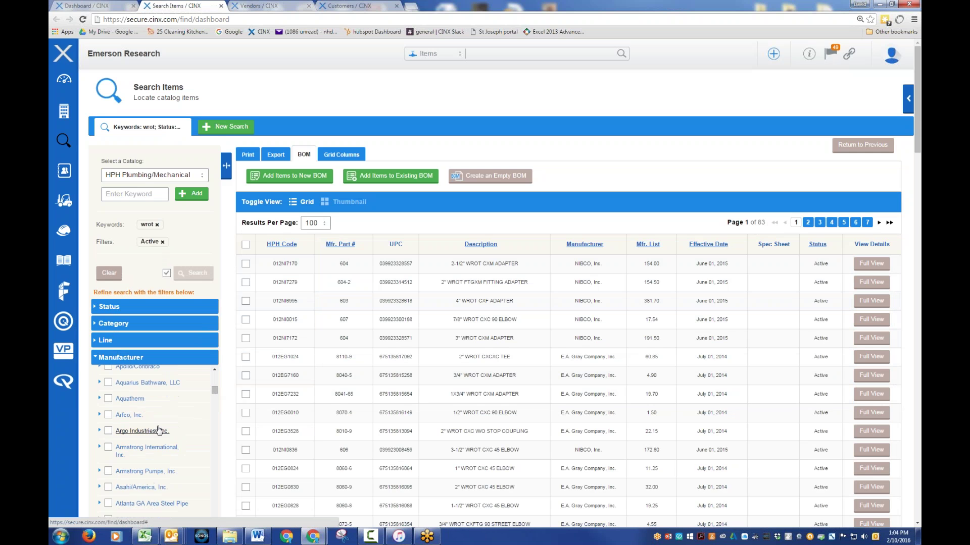
pyautogui.scroll(-6, 166, 430)
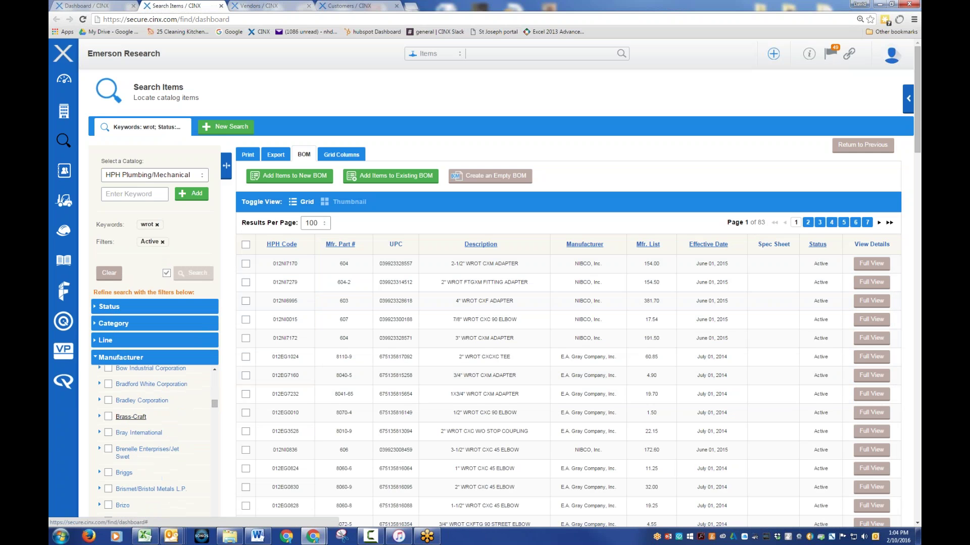
pyautogui.moveTo(223, 442); pyautogui.dragTo(183, 507)
pyautogui.scroll(-5, 167, 480)
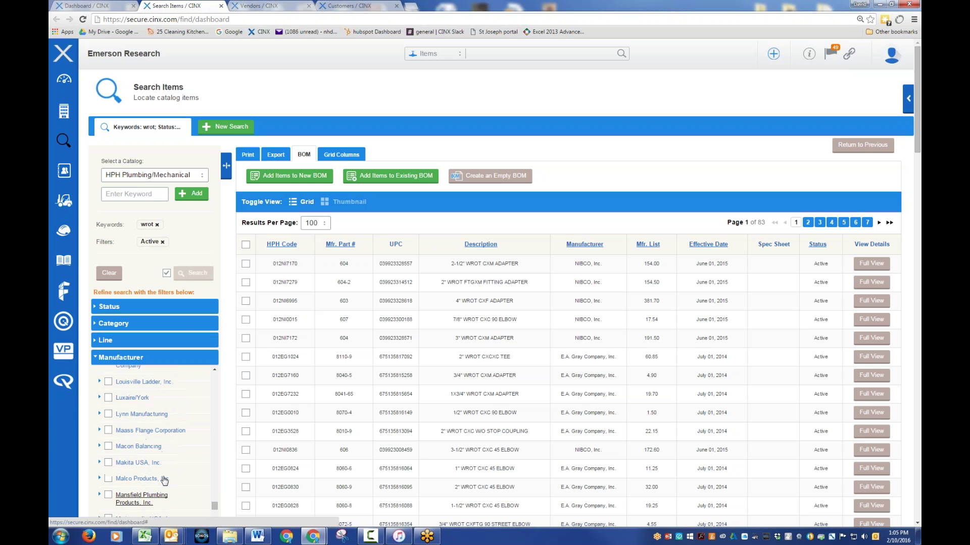
pyautogui.scroll(-4, 164, 466)
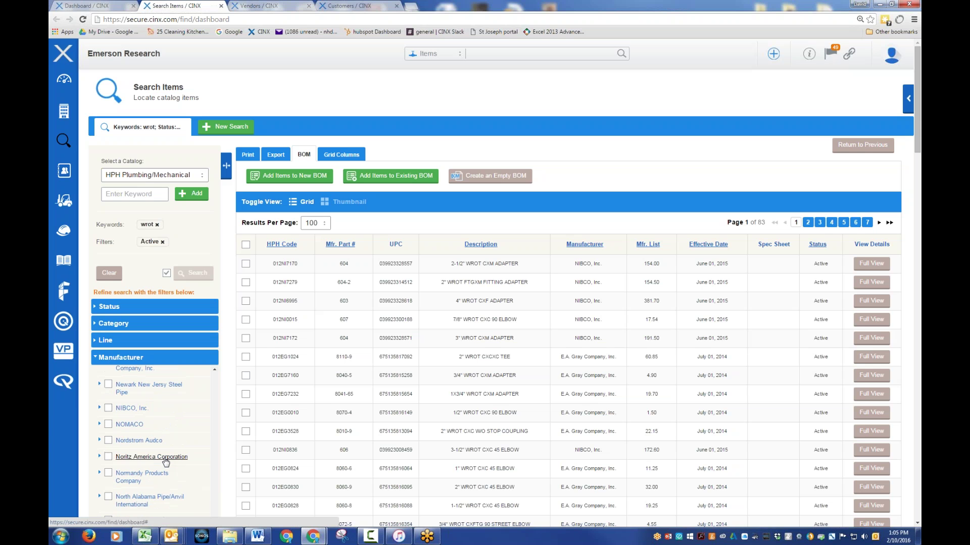
pyautogui.click(118, 409)
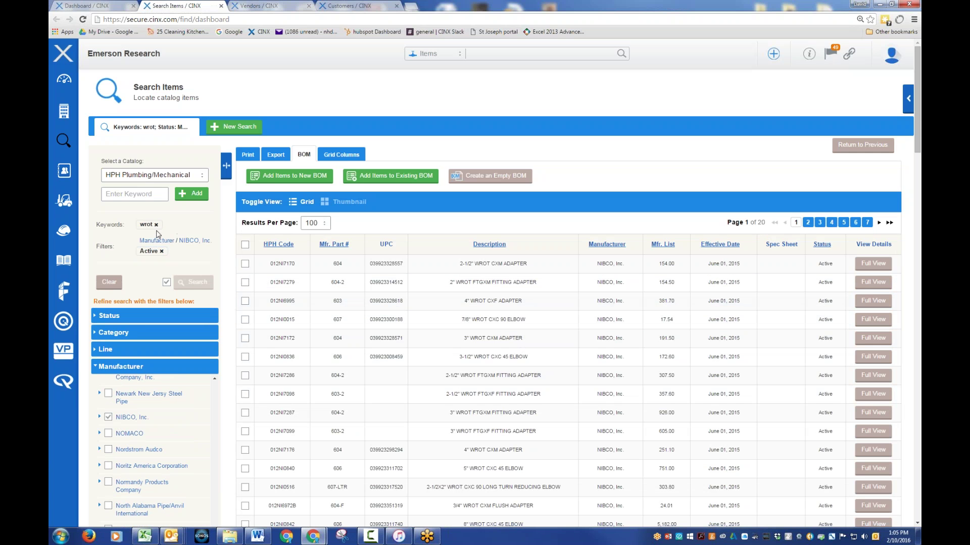
# Add the keyword "elbow" to narrow the NIBCO, Inc. search
pyautogui.click(130, 194)
pyautogui.write('elbow')
pyautogui.press('Return')
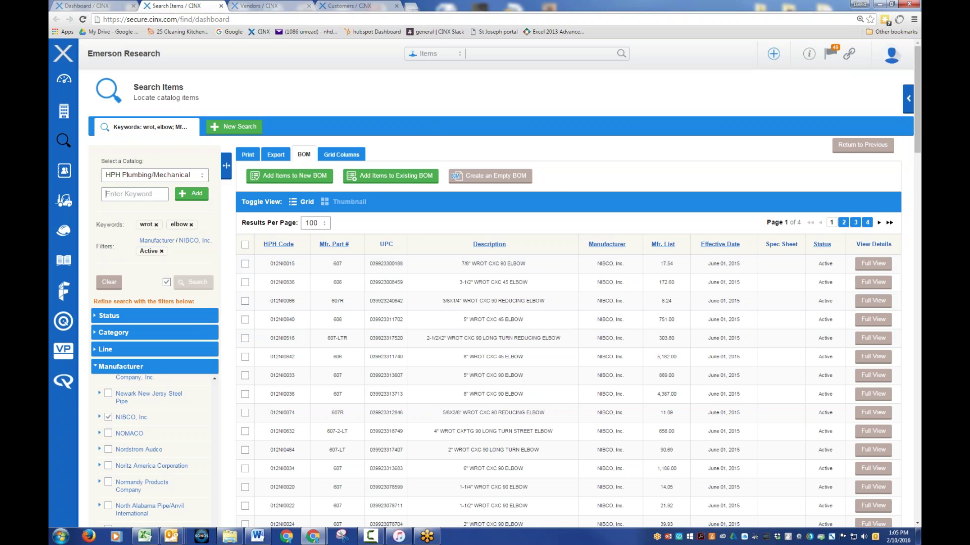
# Start an additional search in the same catalog with the keywords "wrot active elbow tee"
pyautogui.click(238, 130)
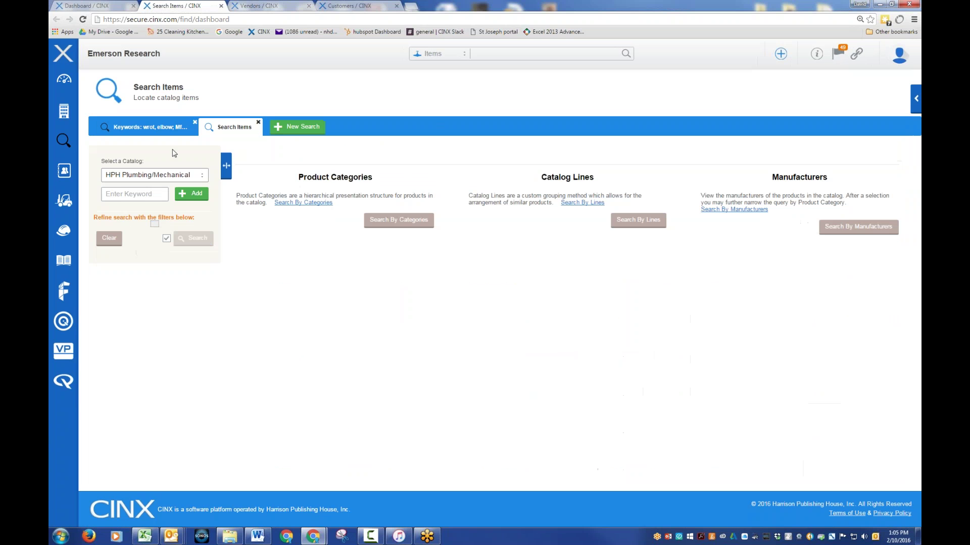
pyautogui.write('wrot active elb')
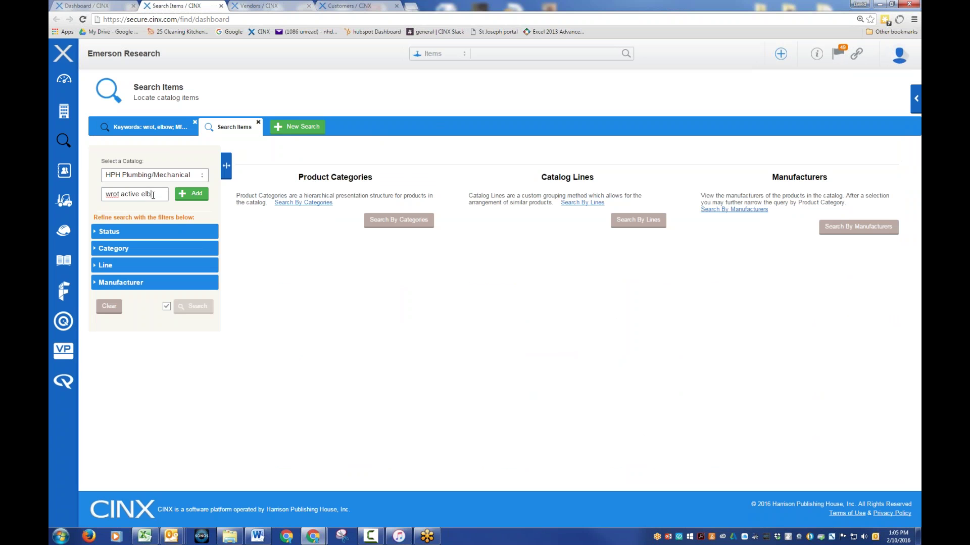
pyautogui.write('ow tee')
pyautogui.press('Return')
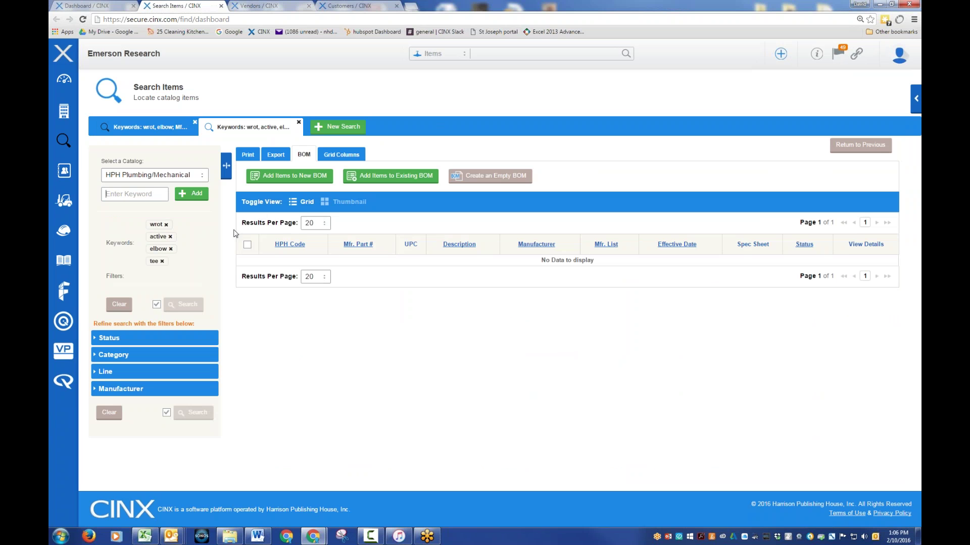
# Remove the keywords "active" and "elbow" from the second search
pyautogui.click(170, 237)
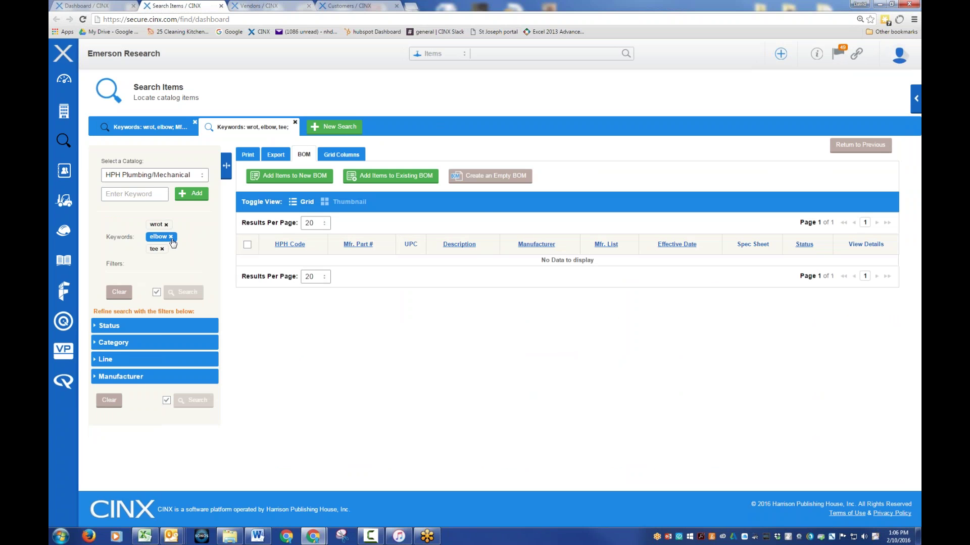
pyautogui.click(171, 237)
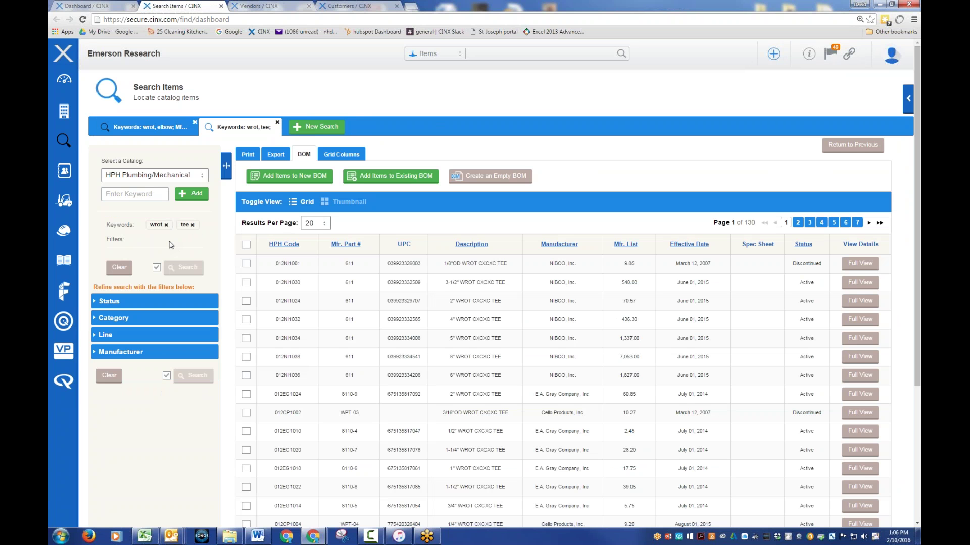
# Filter the "wrot tee" search results by Active status and collapse the status filter
pyautogui.click(98, 302)
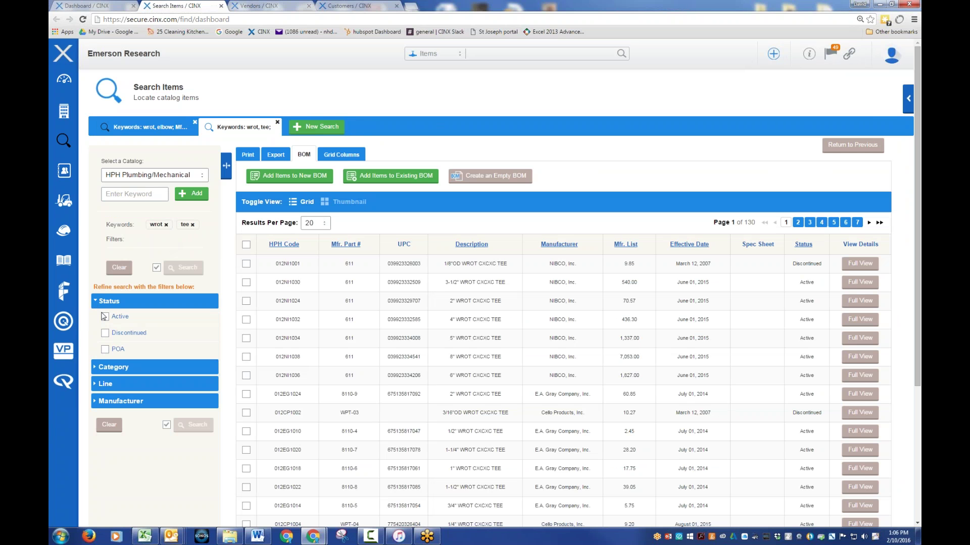
pyautogui.click(105, 317)
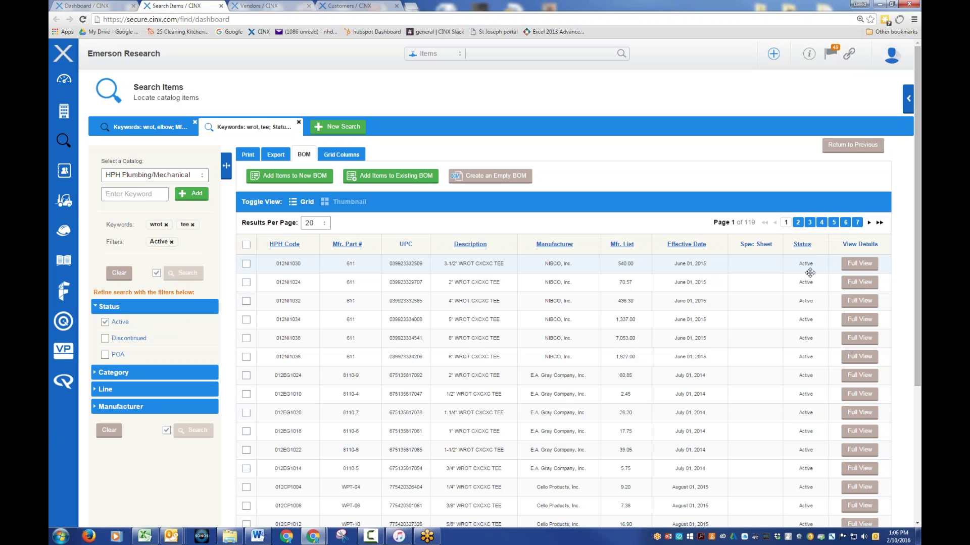
pyautogui.click(95, 307)
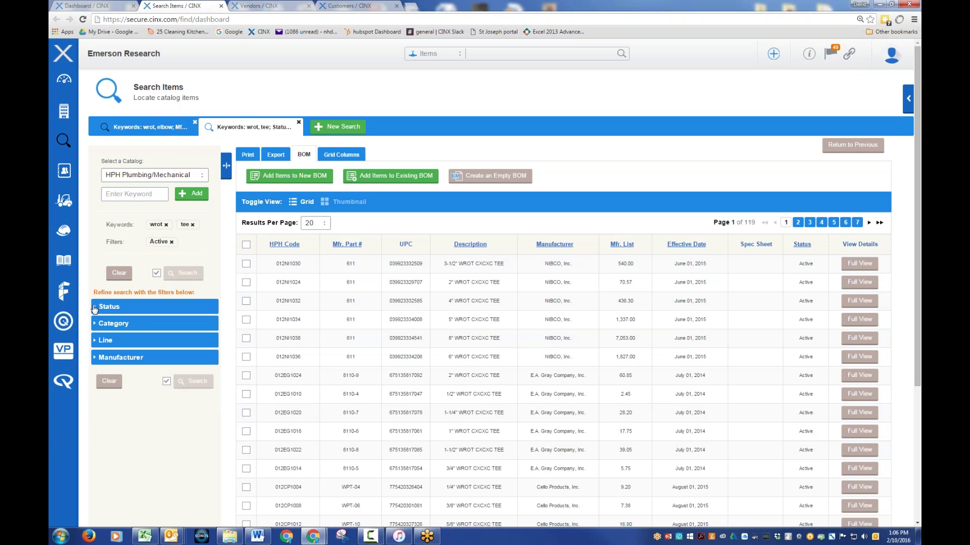
# Add the keyword "nibco" to narrow the active "wrot tee" search
pyautogui.click(133, 193)
pyautogui.write('nibco')
pyautogui.press('Return')
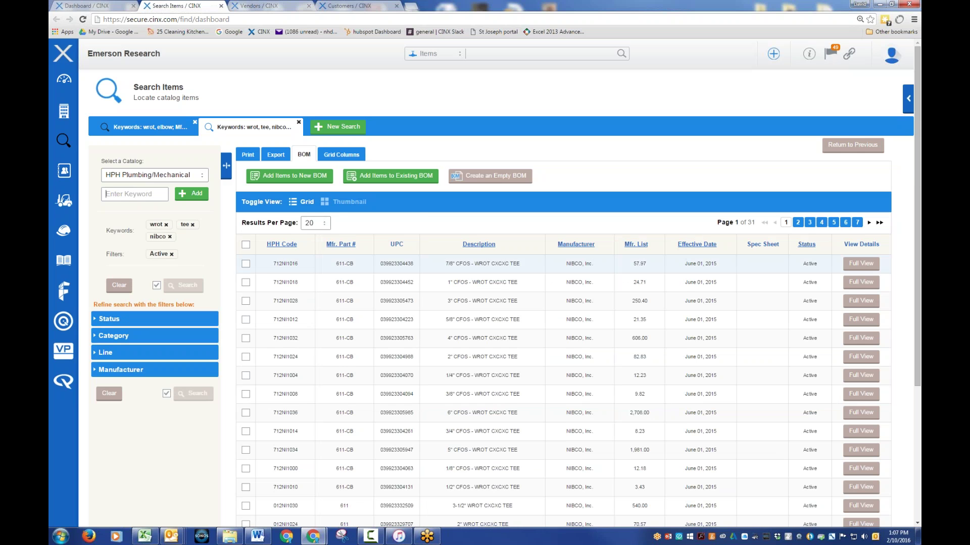
# Set the "wrot tee nibco" search to show 100 results per page
pyautogui.scroll(-4, 613, 266)
pyautogui.scroll(4, 494, 231)
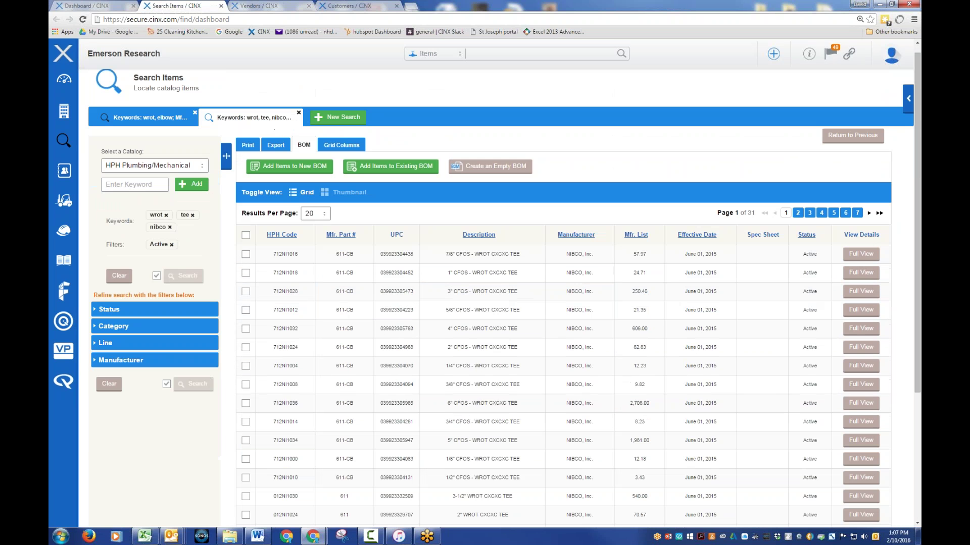
pyautogui.click(322, 214)
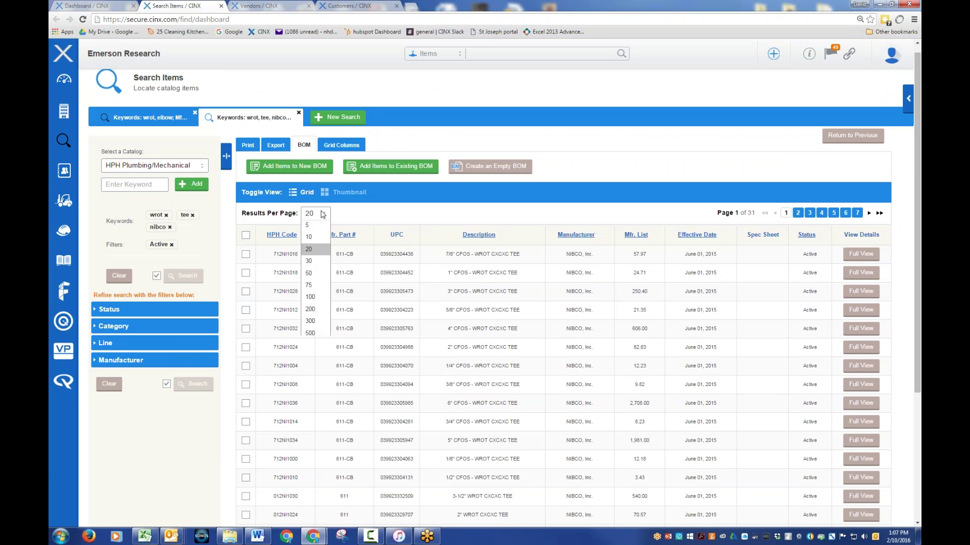
pyautogui.click(309, 301)
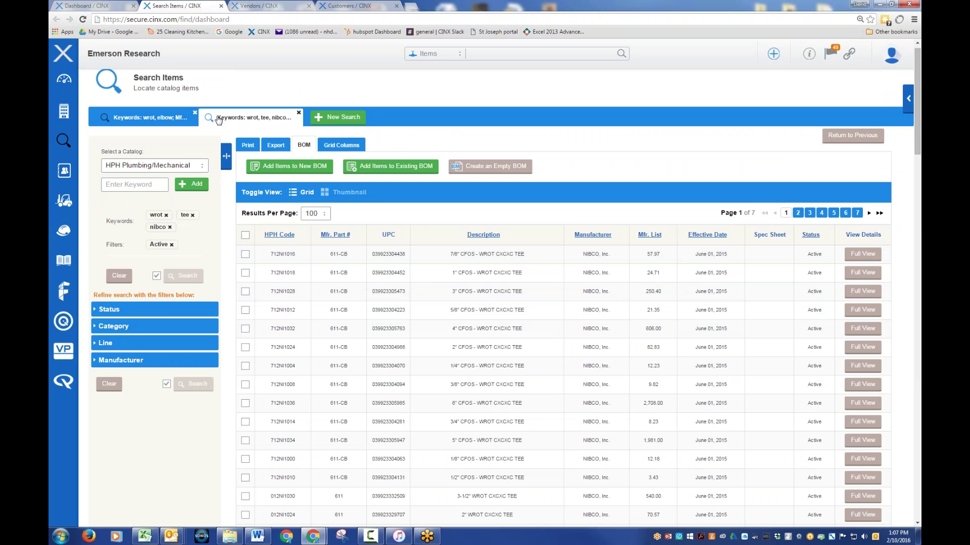
# Compare the elbow and tee searches, and start a third search with its catalog choices listed
pyautogui.click(158, 123)
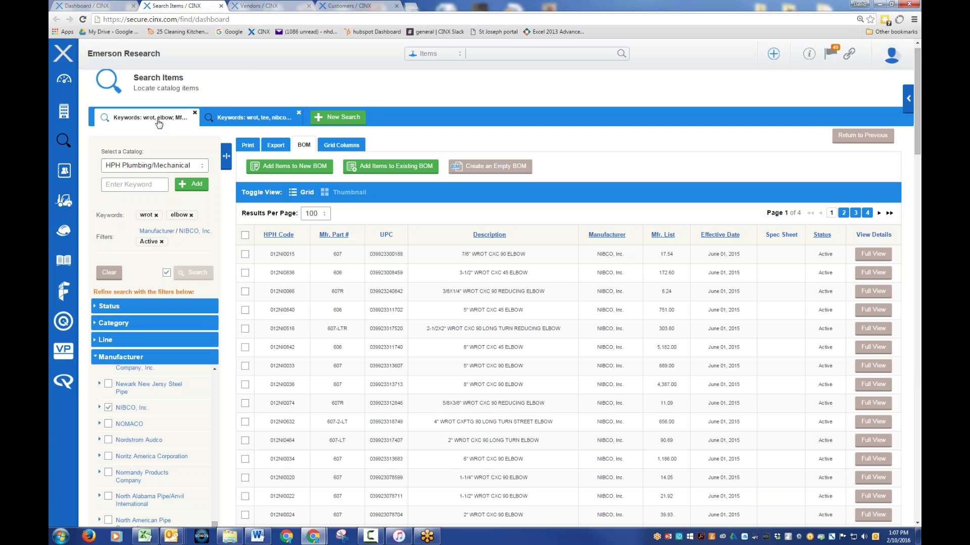
pyautogui.click(269, 124)
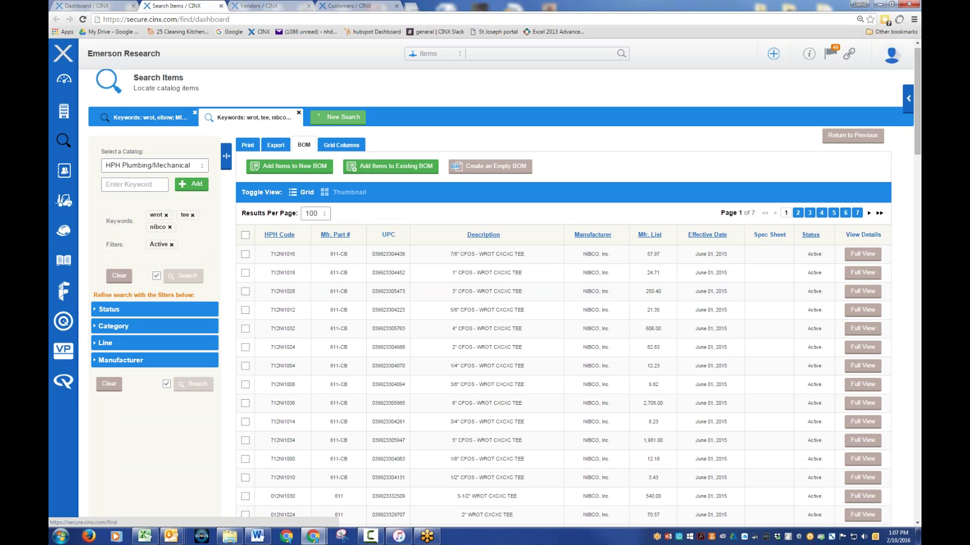
pyautogui.click(344, 119)
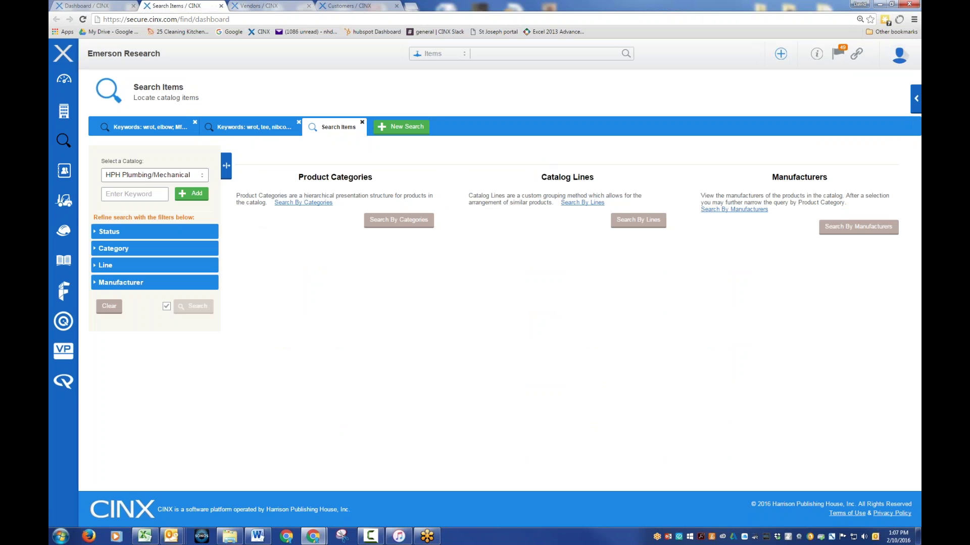
pyautogui.click(201, 177)
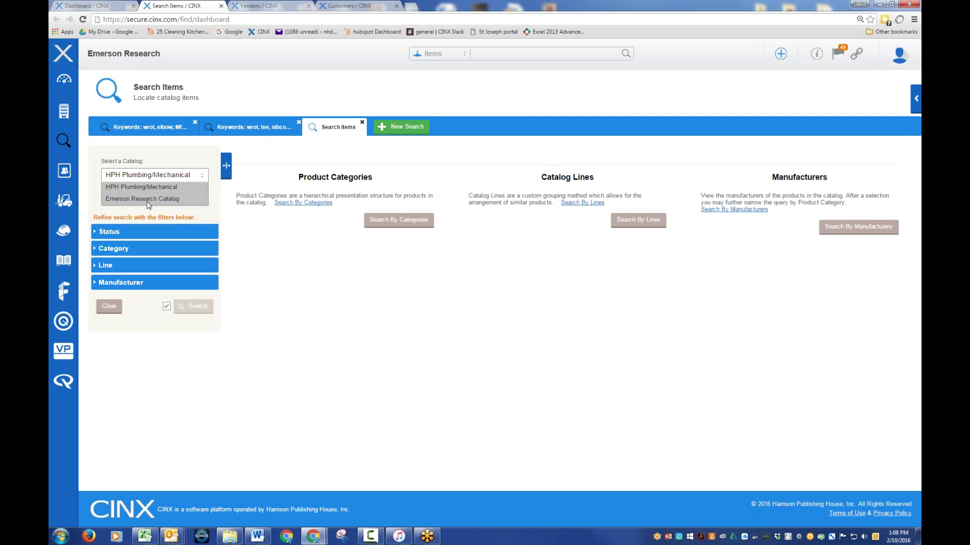
# Look at the Dashboard and Customers pages, and return to the new item search, keeping the HPH Plumbing/Mechanical catalog
pyautogui.click(79, 6)
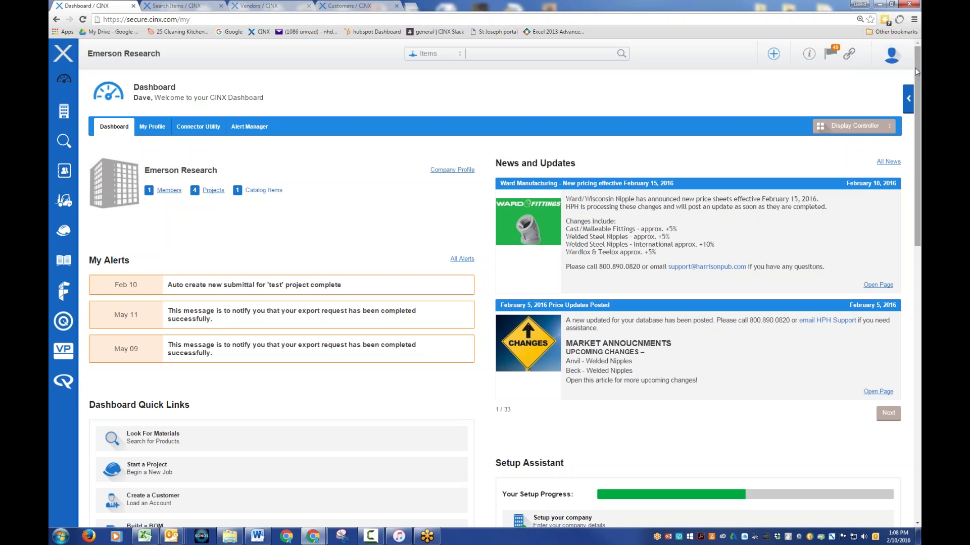
pyautogui.click(351, 5)
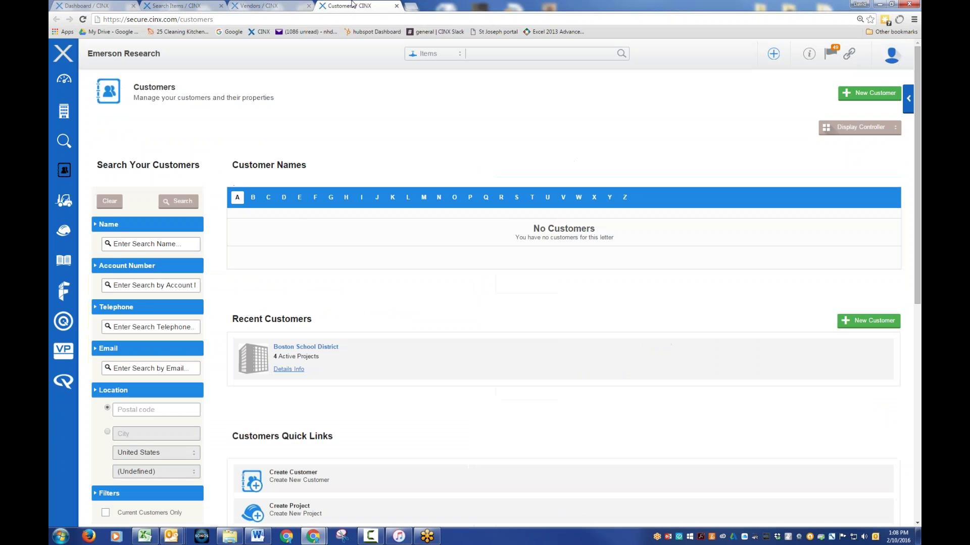
pyautogui.click(174, 6)
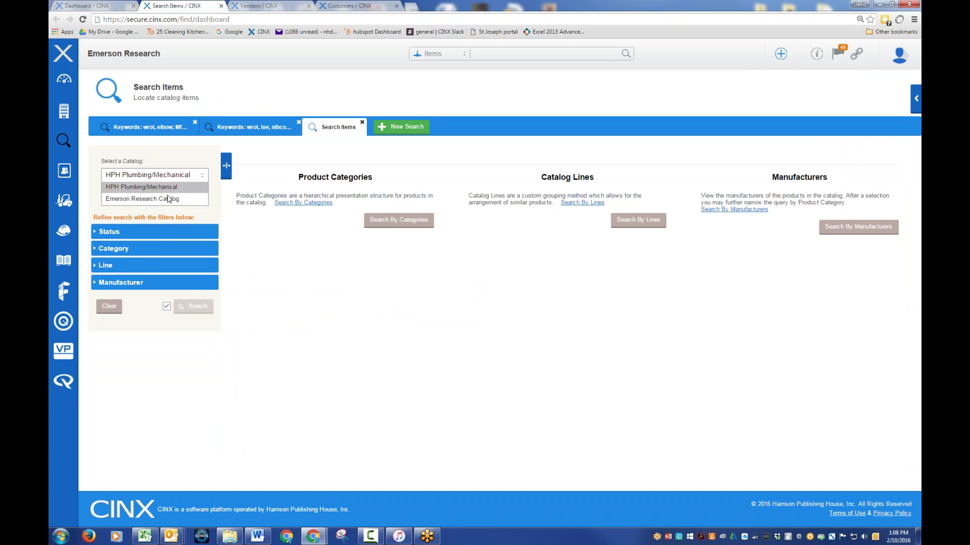
pyautogui.click(100, 145)
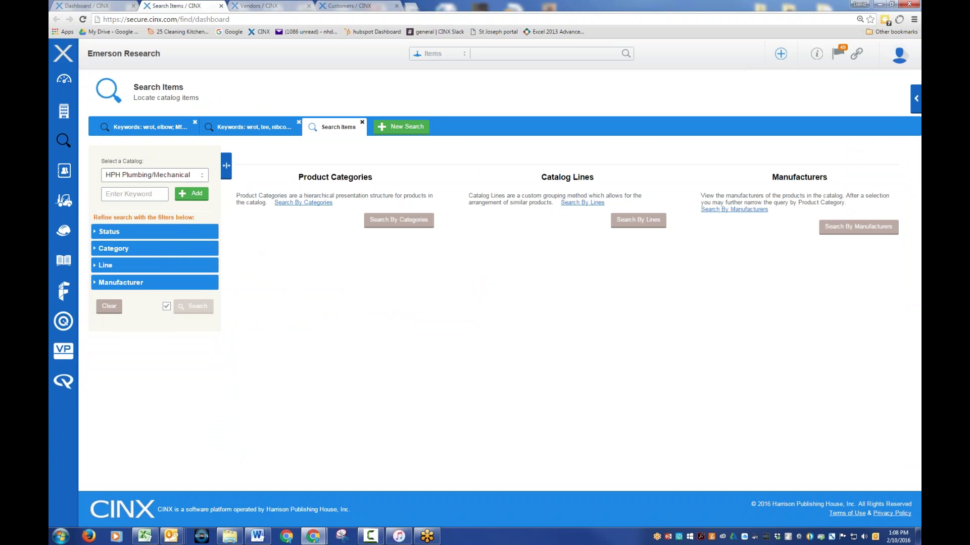
# Return to the "wrot elbow" search and collapse the BOM & Assembly Library section in the Utilities, hiding the Utilities again
pyautogui.click(153, 129)
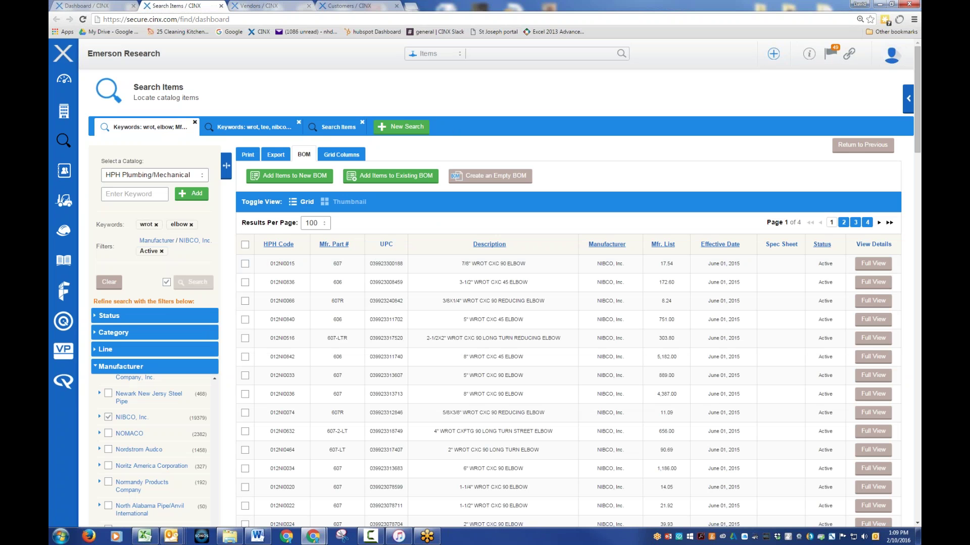
pyautogui.click(908, 101)
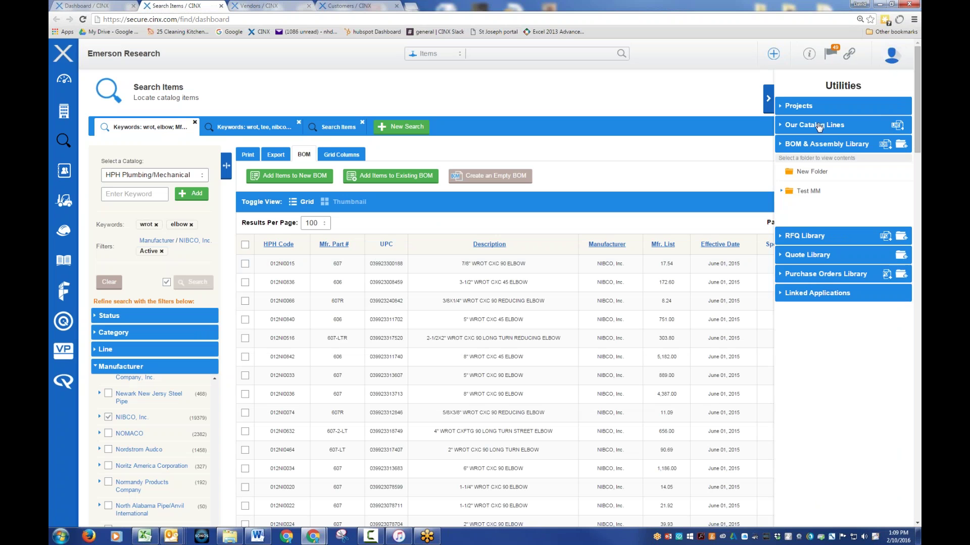
pyautogui.click(783, 146)
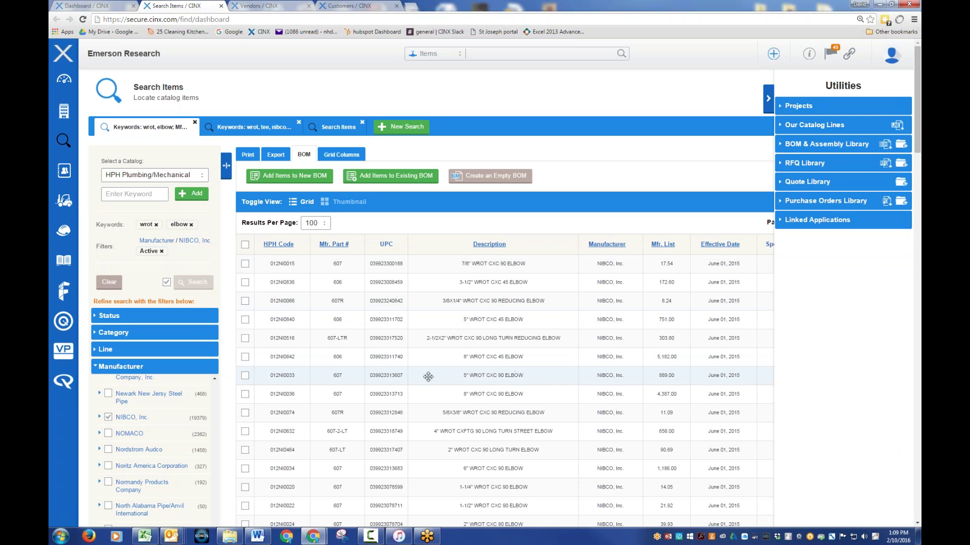
pyautogui.click(767, 100)
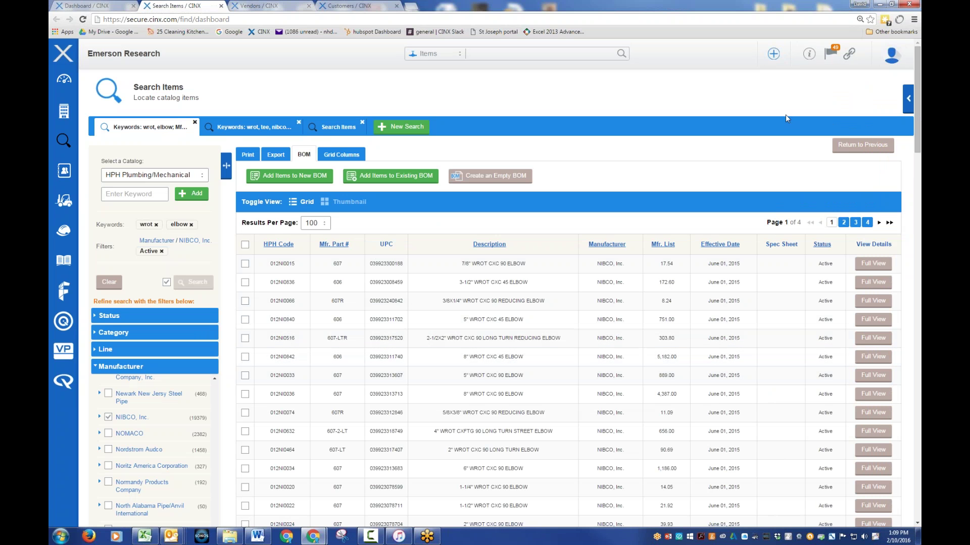
# View the contents of Our Catalog Lines in the Utilities and hide the Utilities again
pyautogui.click(908, 98)
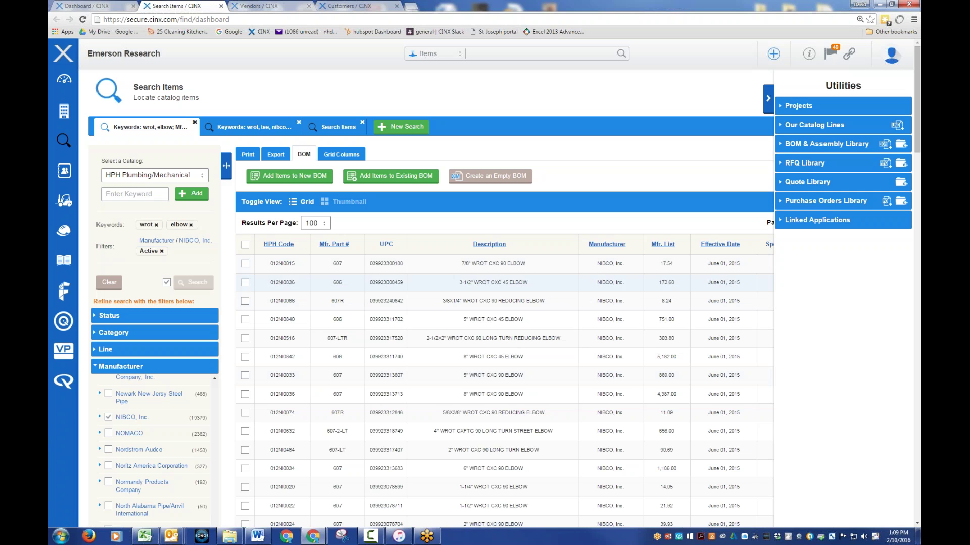
pyautogui.click(784, 128)
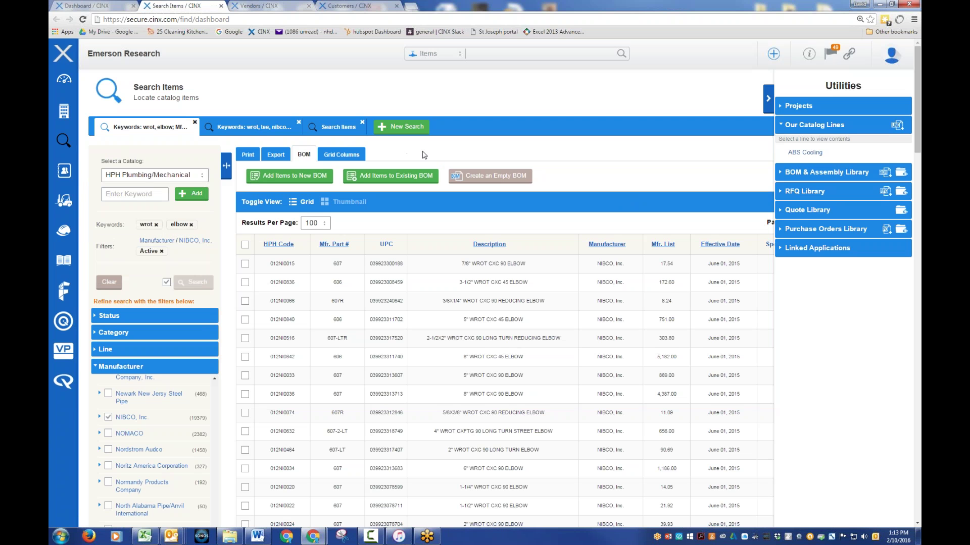
pyautogui.click(767, 101)
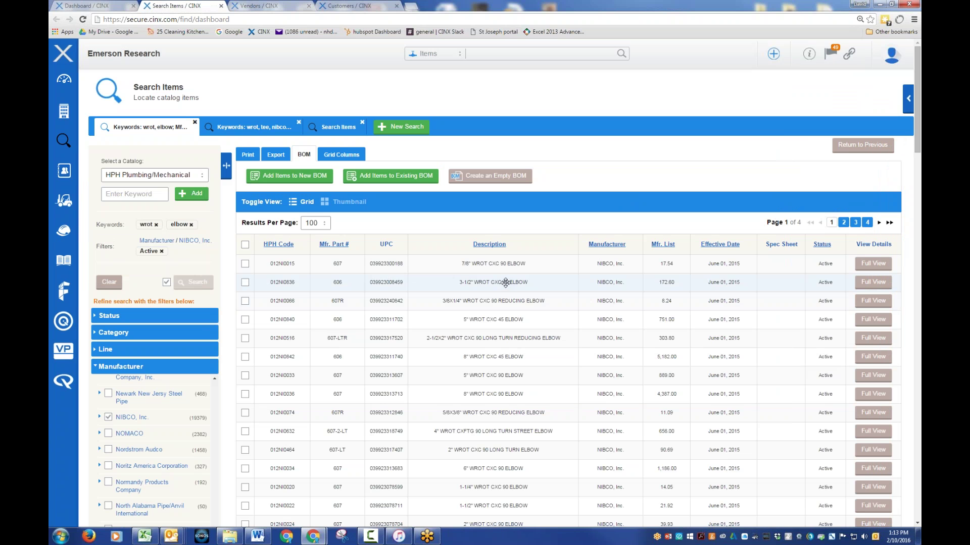
# Sort the "wrot elbow" results by Description and review how the item sizes are ordered
pyautogui.click(494, 249)
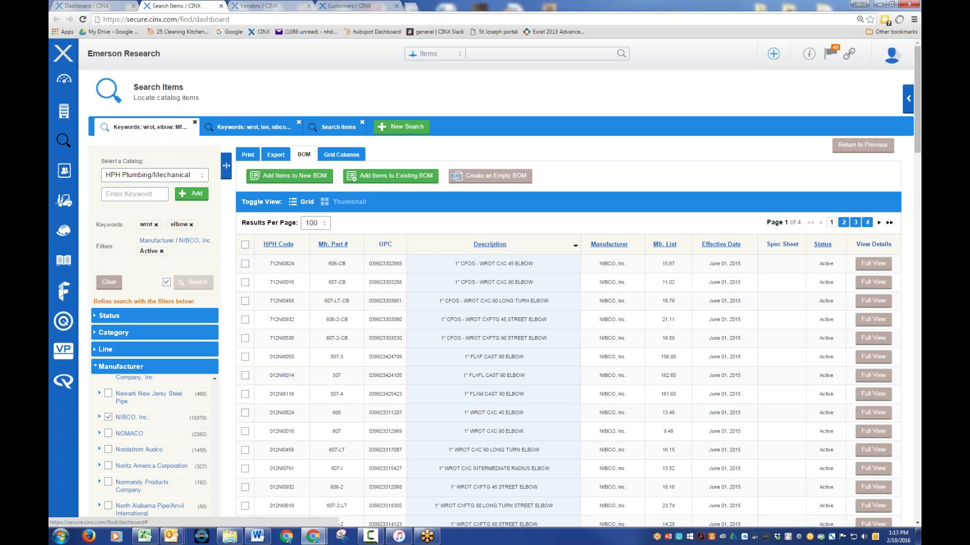
pyautogui.scroll(-1, 509, 304)
pyautogui.scroll(-2, 509, 305)
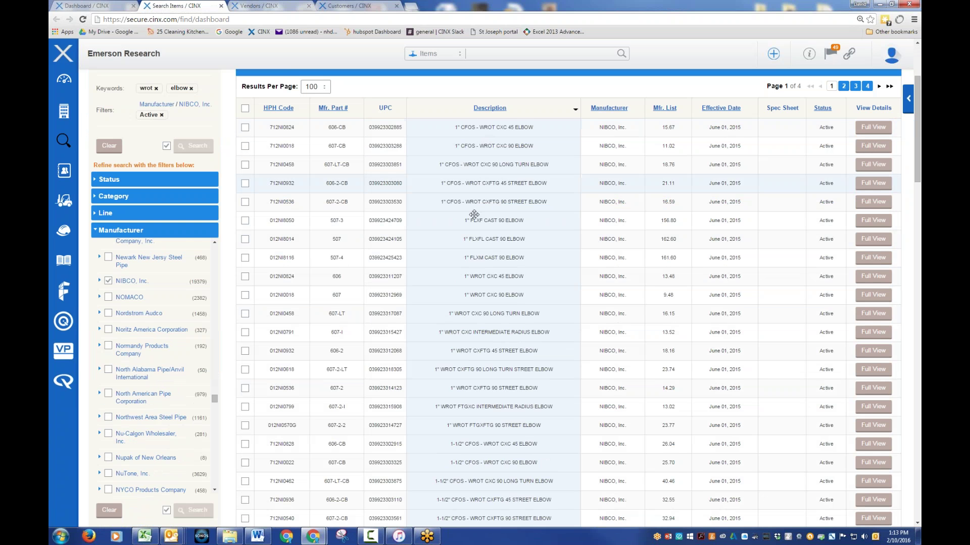
pyautogui.scroll(-3, 468, 358)
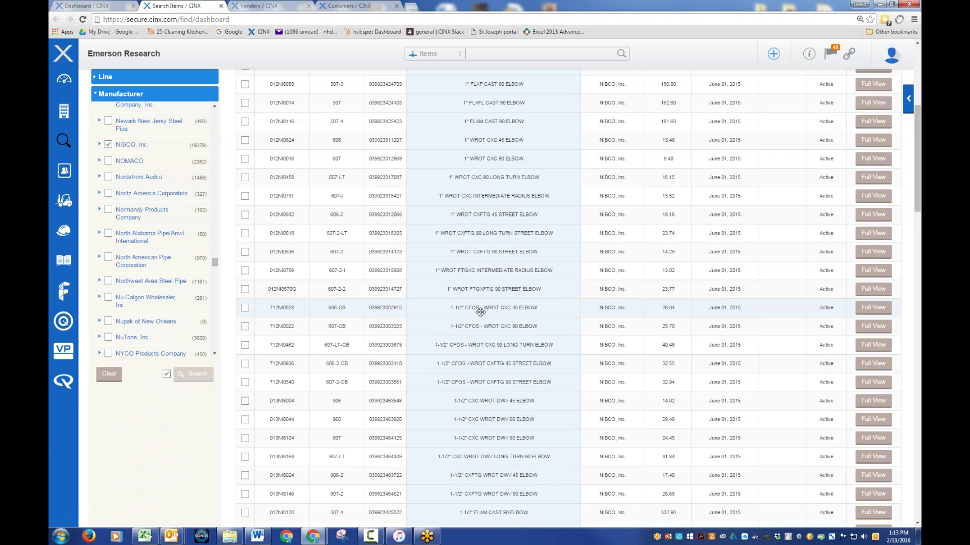
pyautogui.scroll(-1, 475, 368)
pyautogui.scroll(-7, 476, 371)
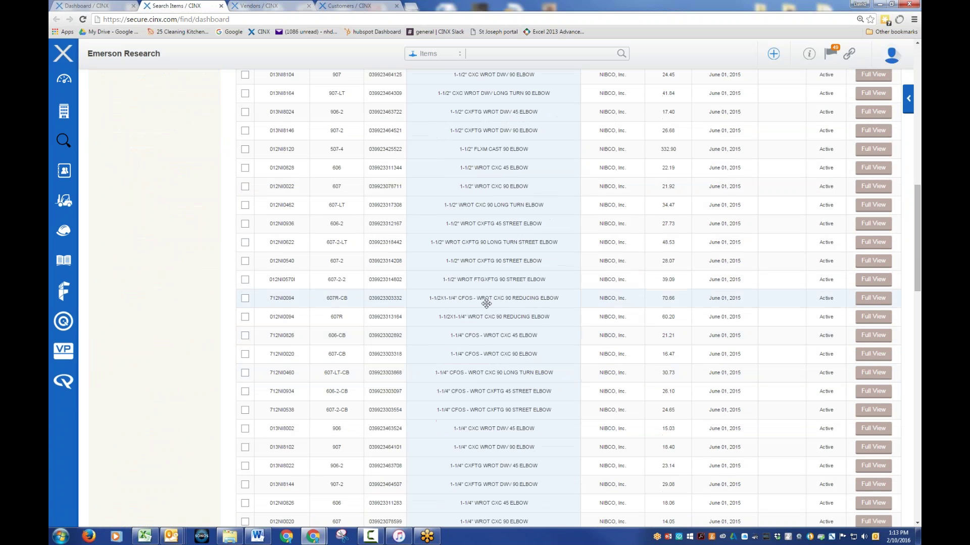
pyautogui.scroll(-1, 477, 295)
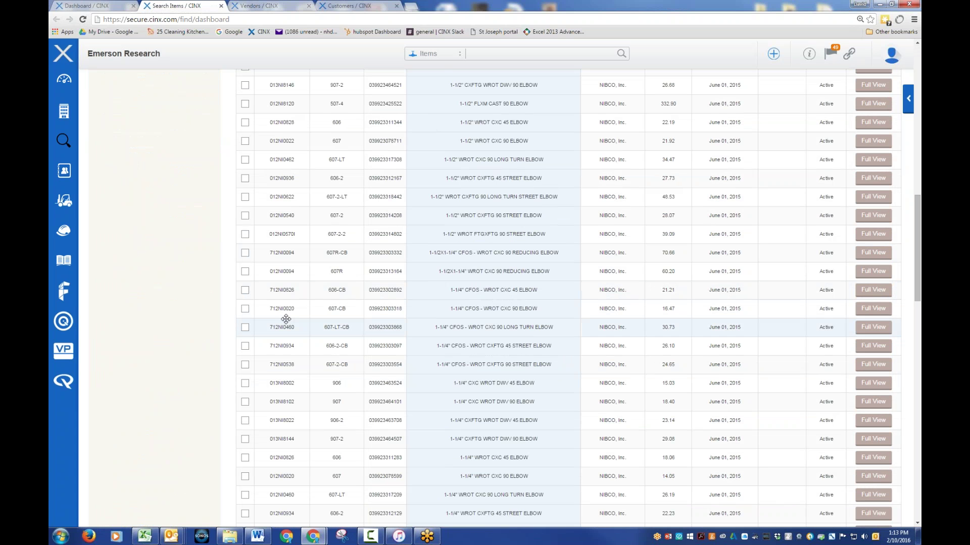
pyautogui.scroll(12, 495, 307)
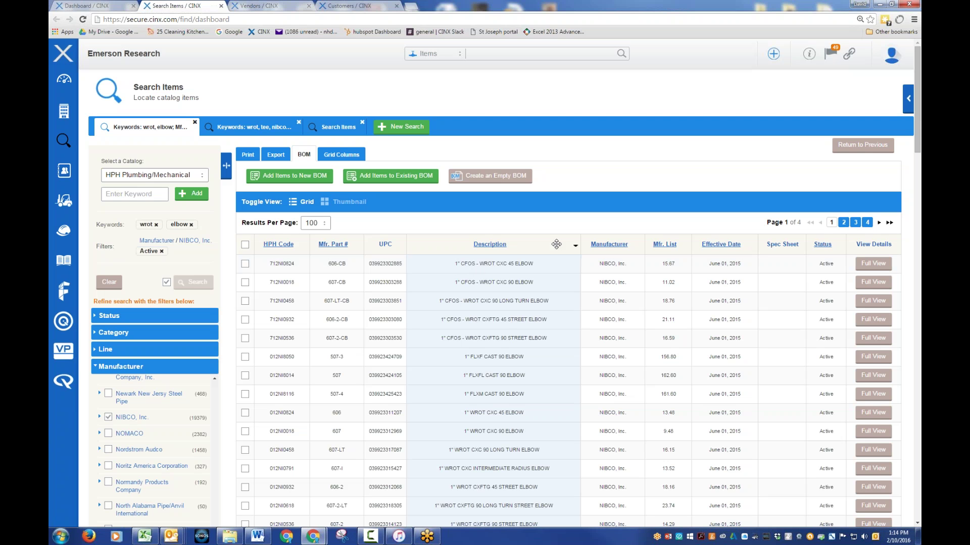
# Return the "wrot elbow" results to their original unsorted order and look through the list
pyautogui.click(277, 245)
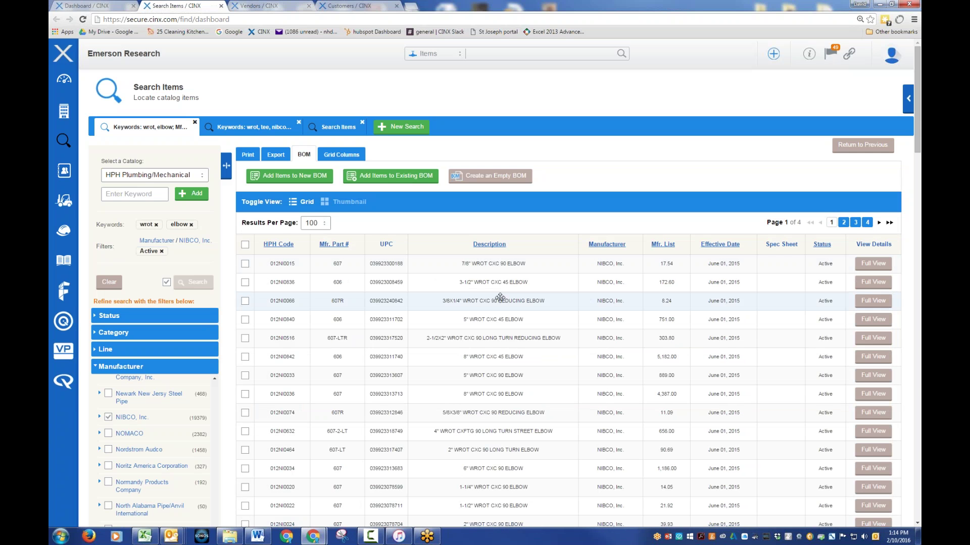
pyautogui.scroll(-2, 514, 399)
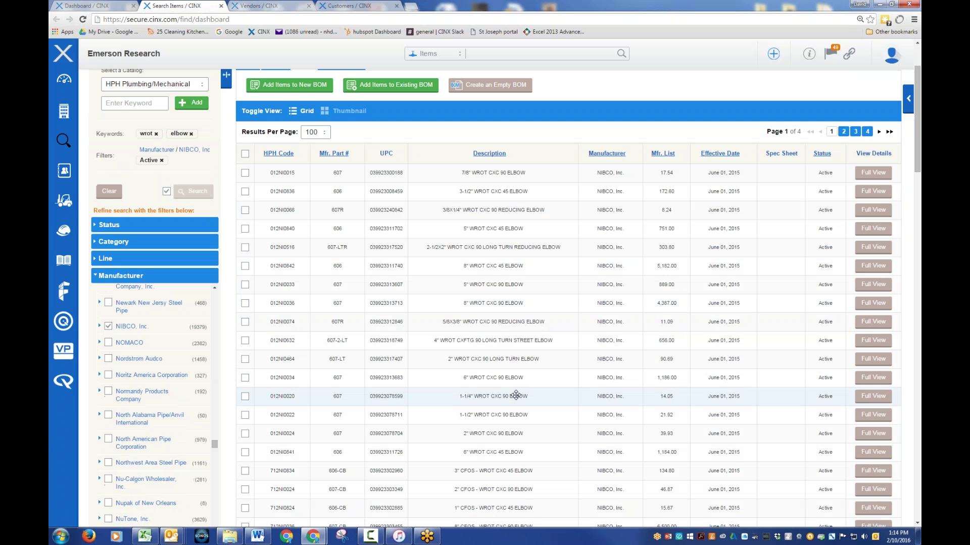
pyautogui.scroll(-2, 515, 395)
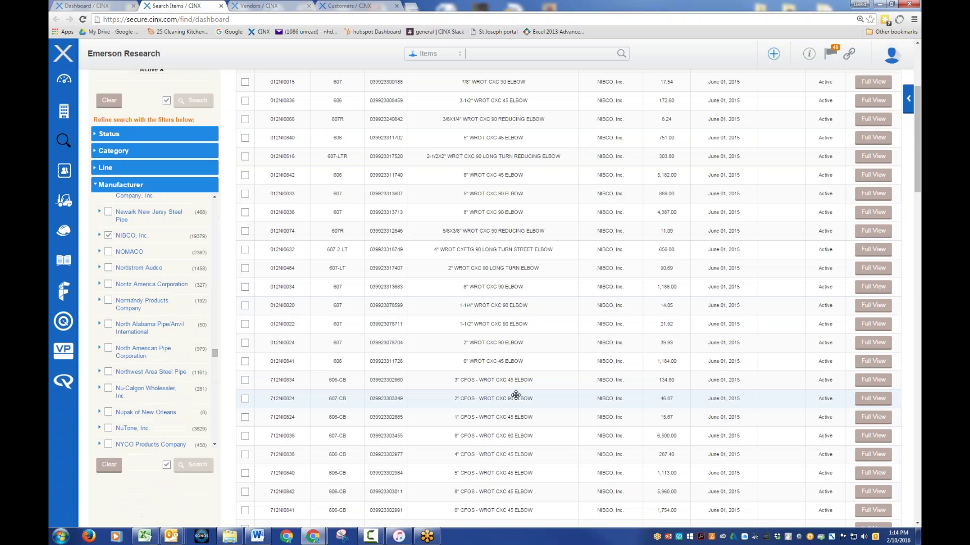
pyautogui.scroll(4, 516, 396)
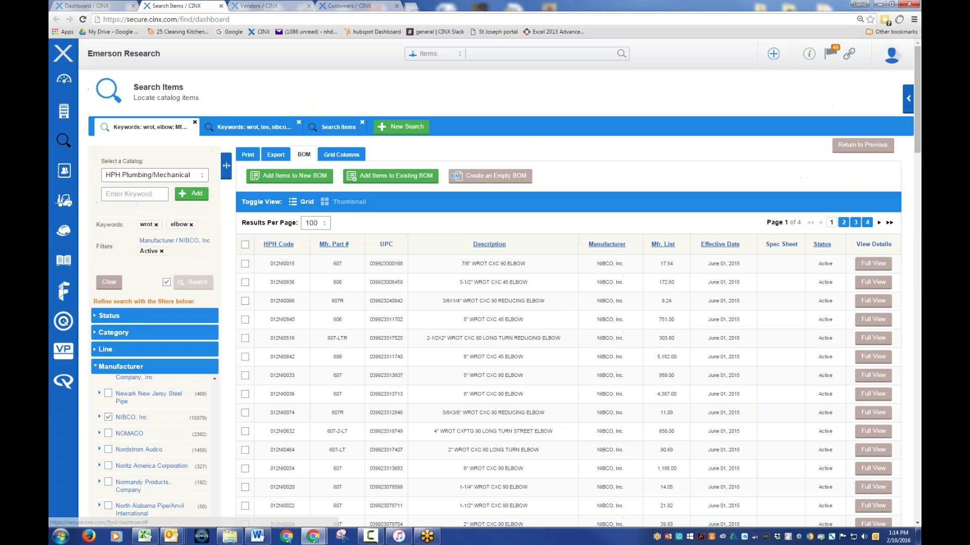
# Sort the elbow results by Description once more and check the grouping of similar sizes
pyautogui.click(489, 245)
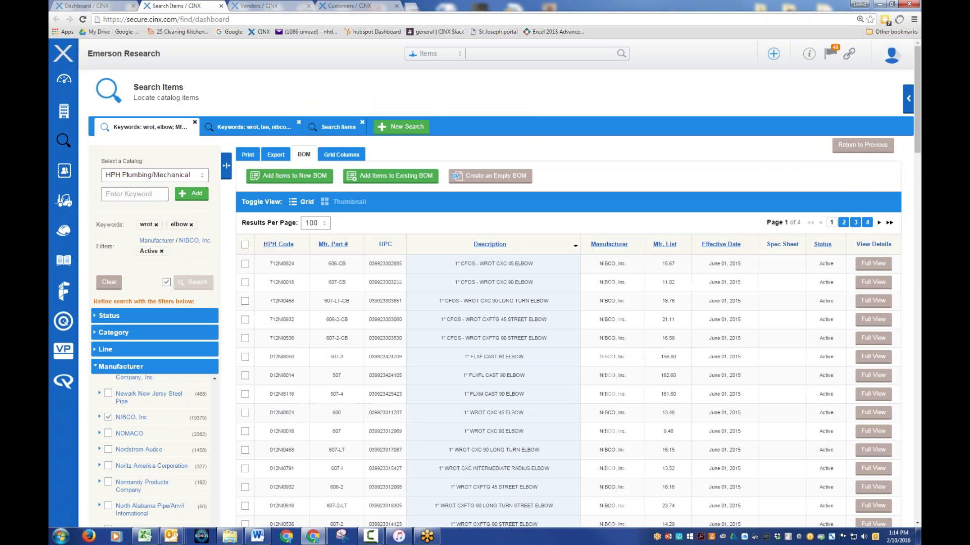
pyautogui.scroll(-1, 512, 312)
pyautogui.scroll(-3, 513, 311)
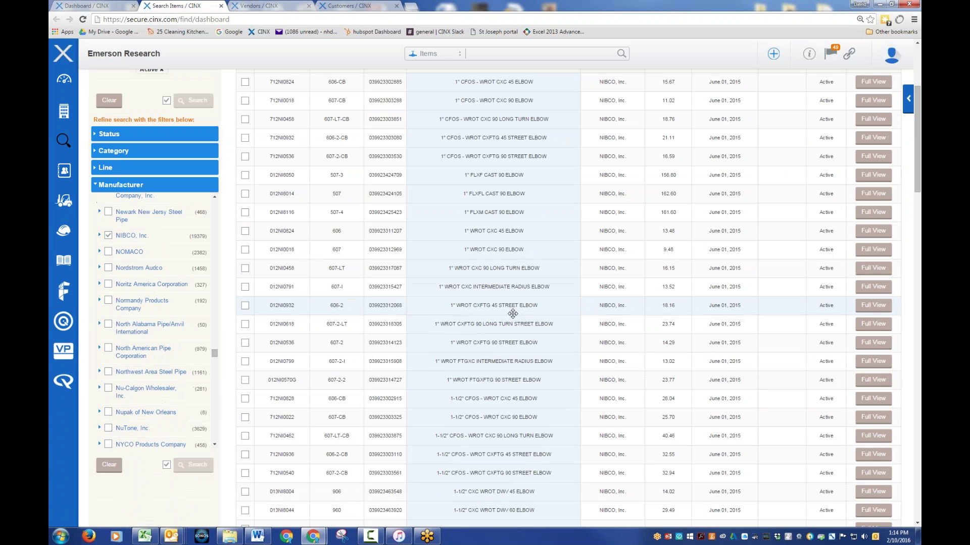
pyautogui.scroll(2, 404, 283)
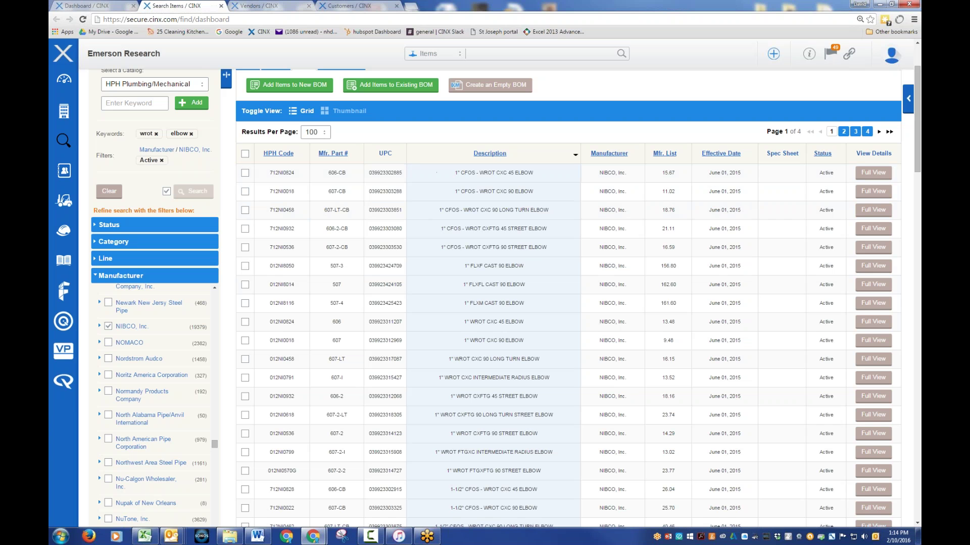
# Show the Utilities, select all elbow items on the first results page, and hide the Utilities again
pyautogui.click(908, 101)
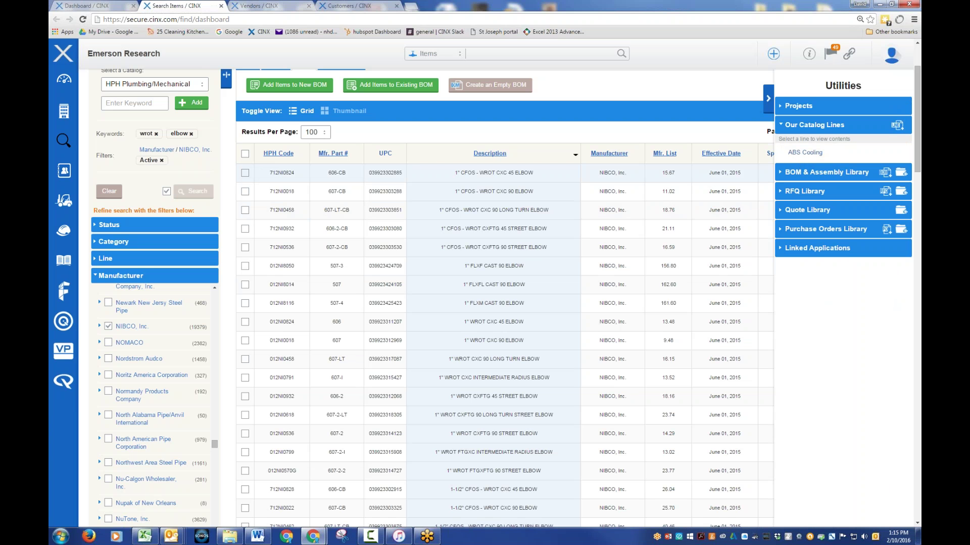
pyautogui.click(245, 174)
pyautogui.click(245, 191)
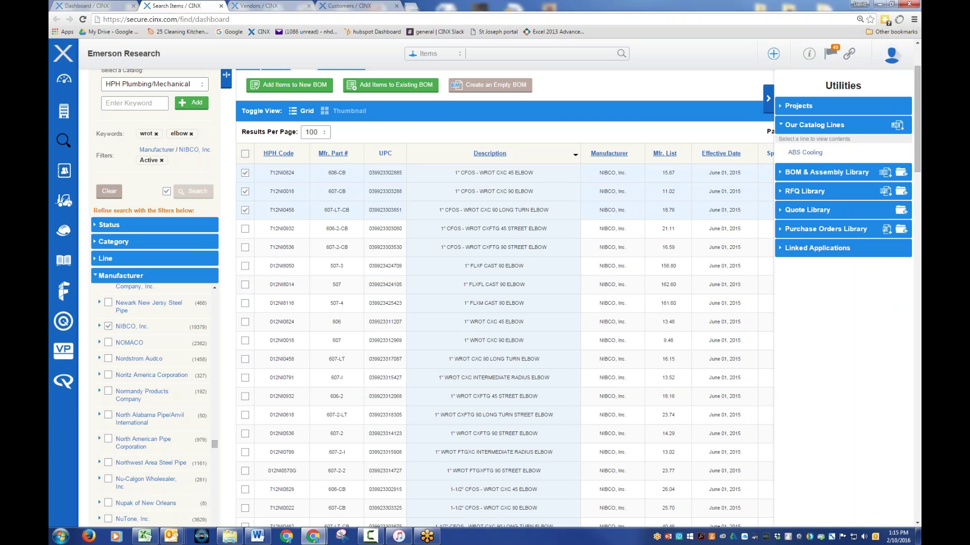
pyautogui.click(245, 154)
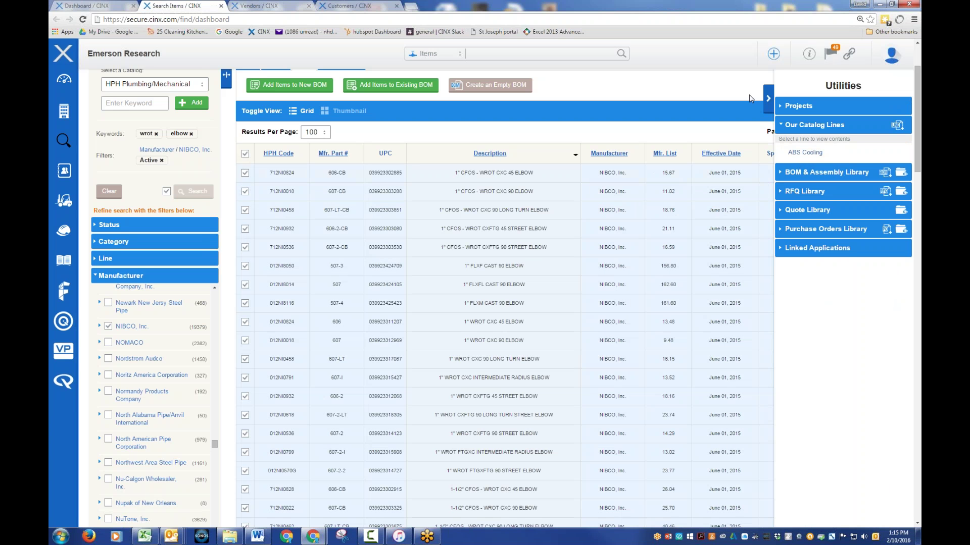
pyautogui.click(768, 100)
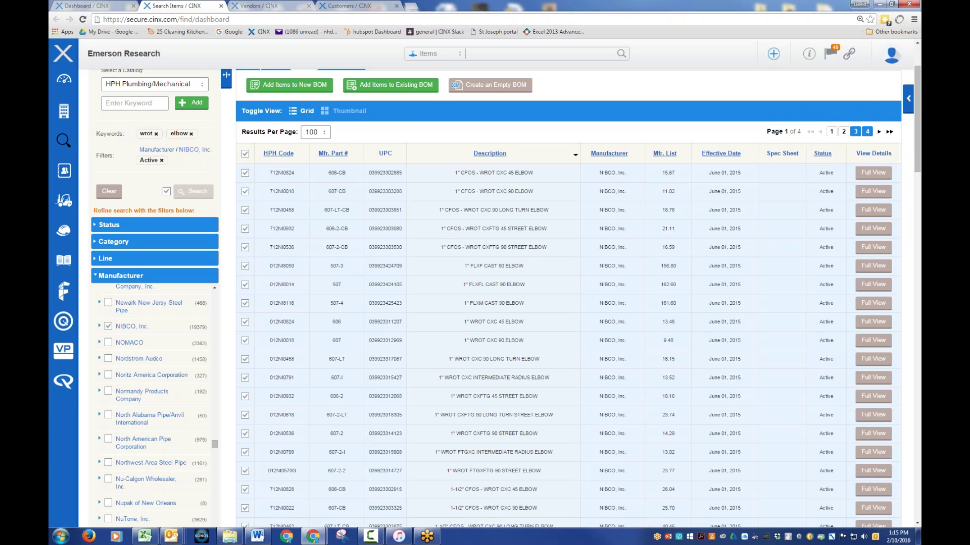
# View the second page of elbow results, return to the first page, and briefly show the Utilities beside the selected items
pyautogui.click(843, 131)
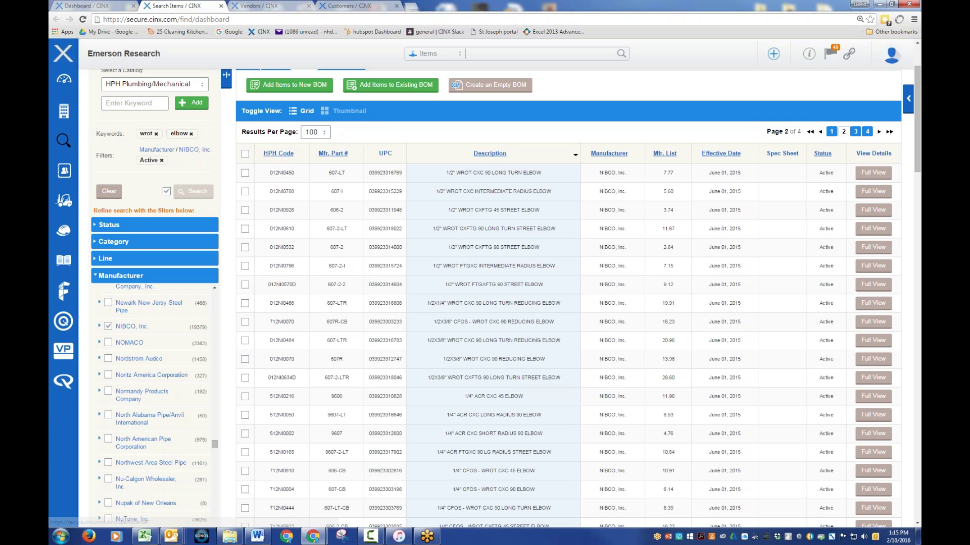
pyautogui.click(831, 132)
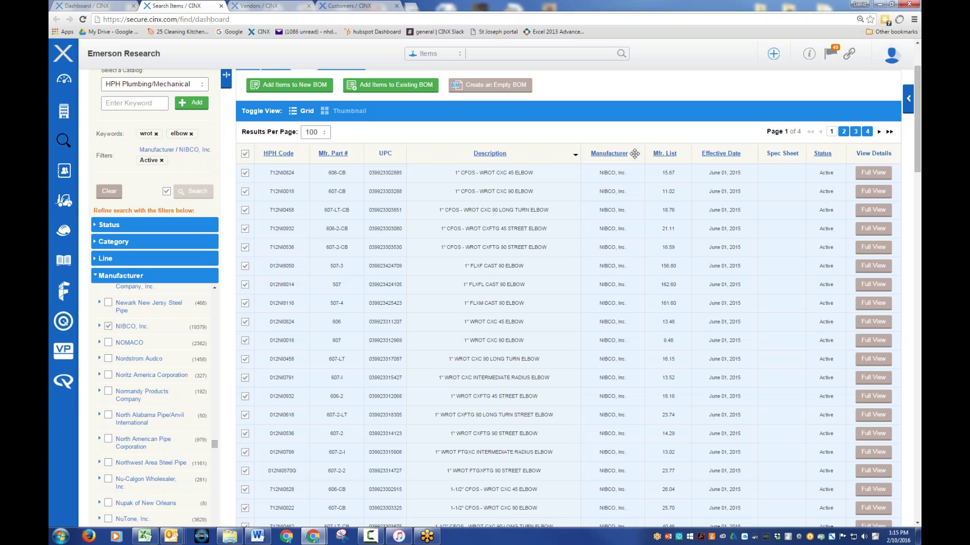
pyautogui.click(909, 104)
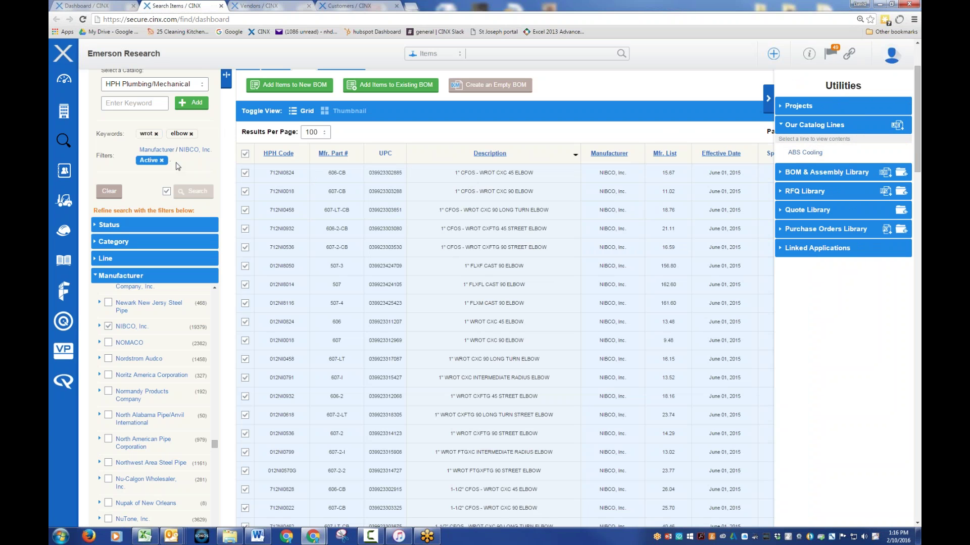
pyautogui.moveTo(791, 157)
pyautogui.click(767, 100)
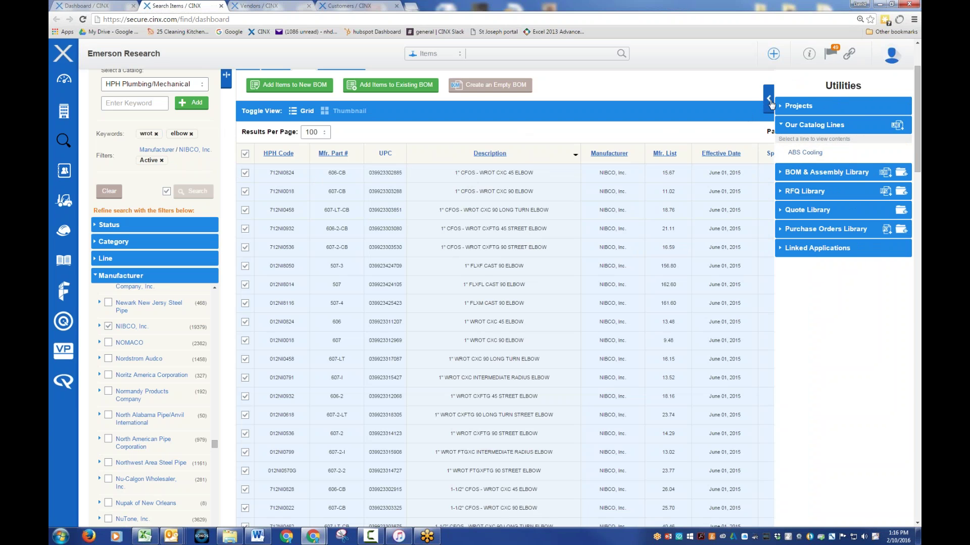
# Select all items on the second results page and show 500 results per page, accepting the large-selection notice
pyautogui.click(844, 131)
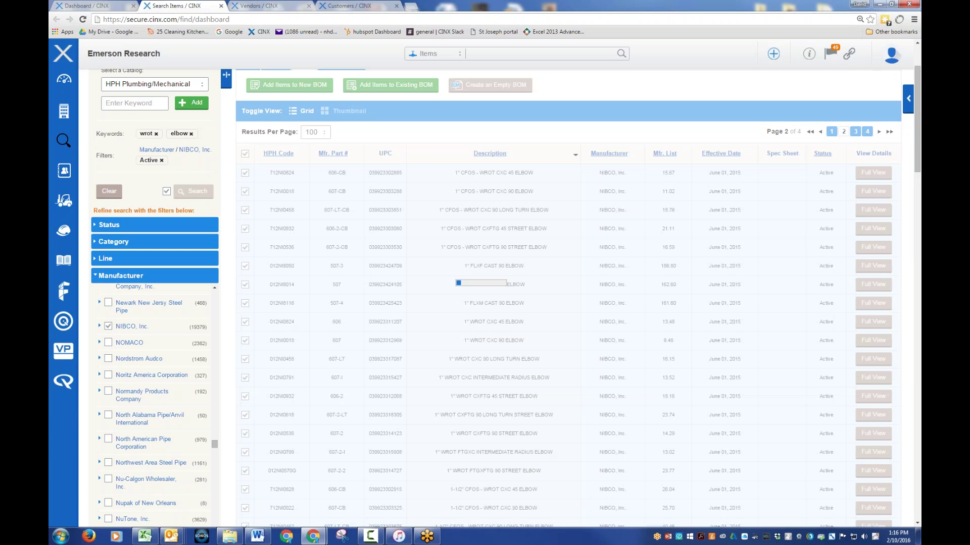
pyautogui.click(245, 154)
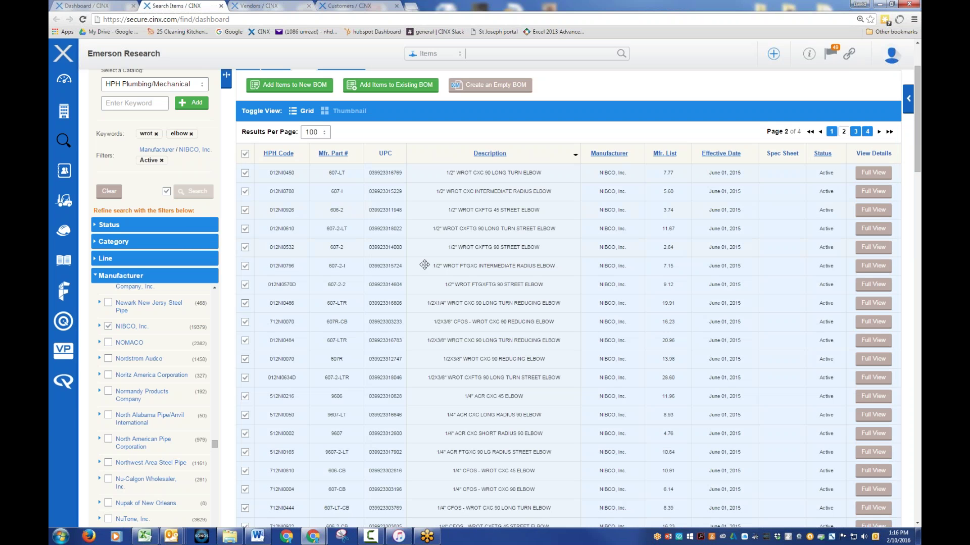
pyautogui.click(327, 133)
pyautogui.click(310, 250)
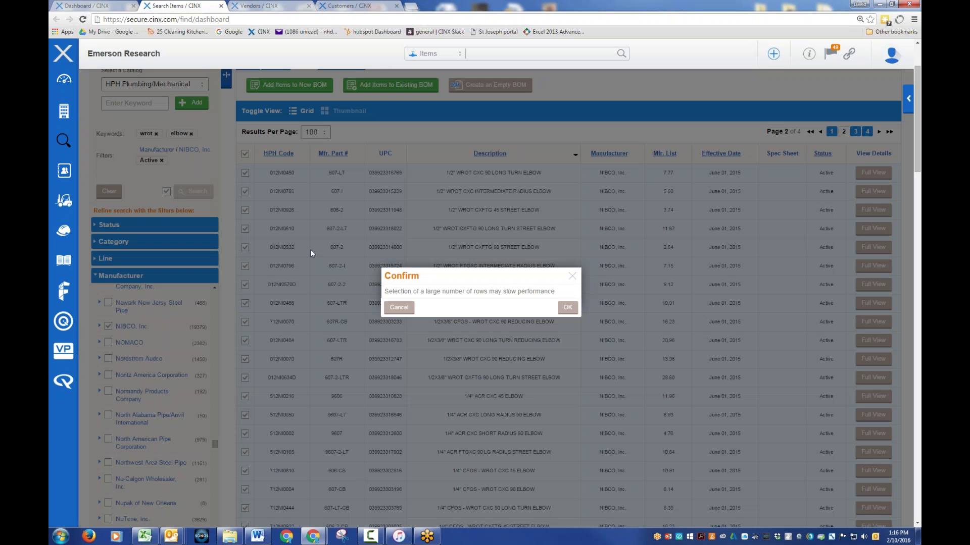
pyautogui.click(567, 307)
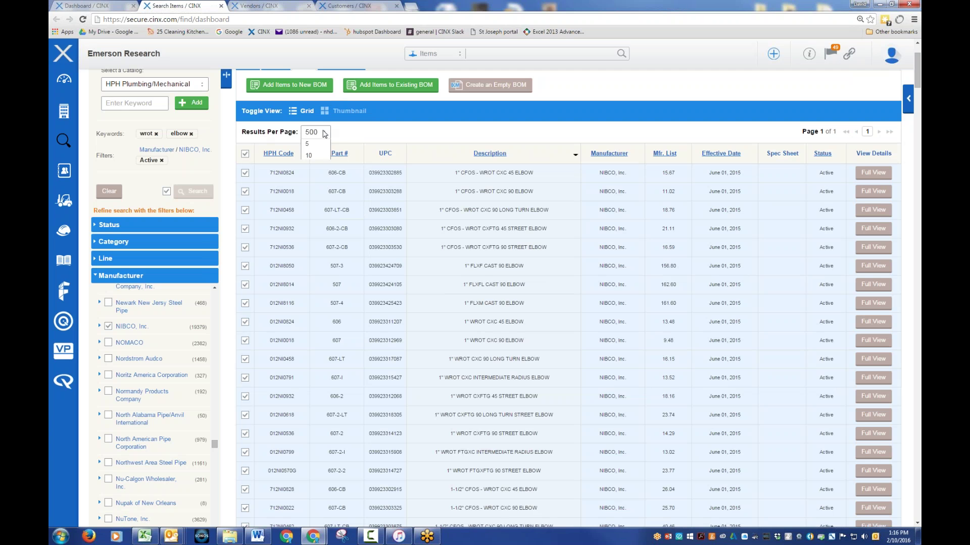
# Reduce the results per page to 100 and further to 20
pyautogui.click(319, 133)
pyautogui.click(310, 216)
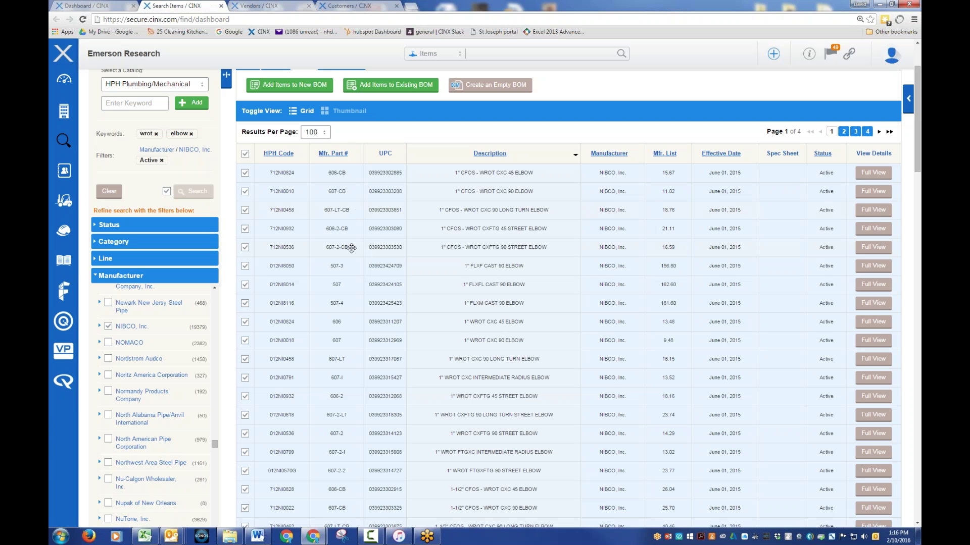
pyautogui.click(323, 135)
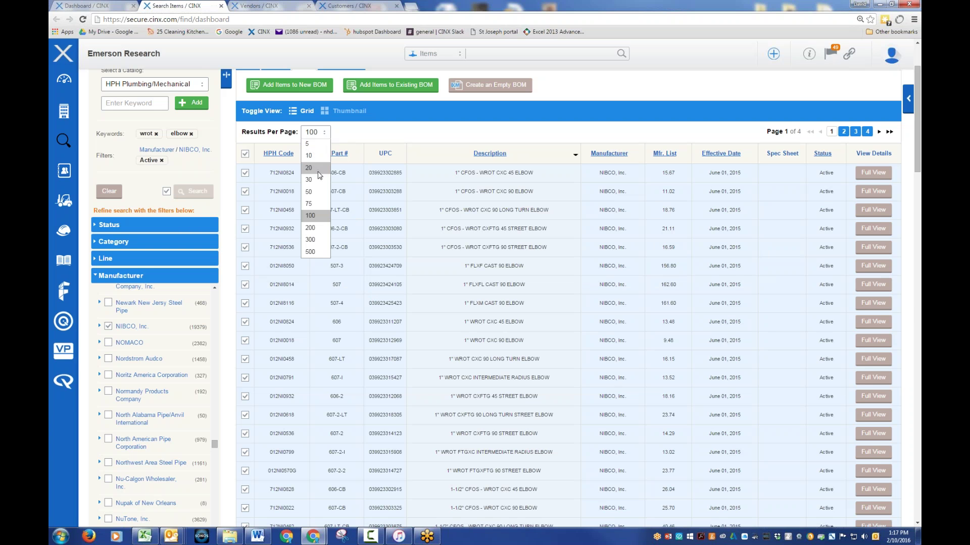
pyautogui.click(309, 167)
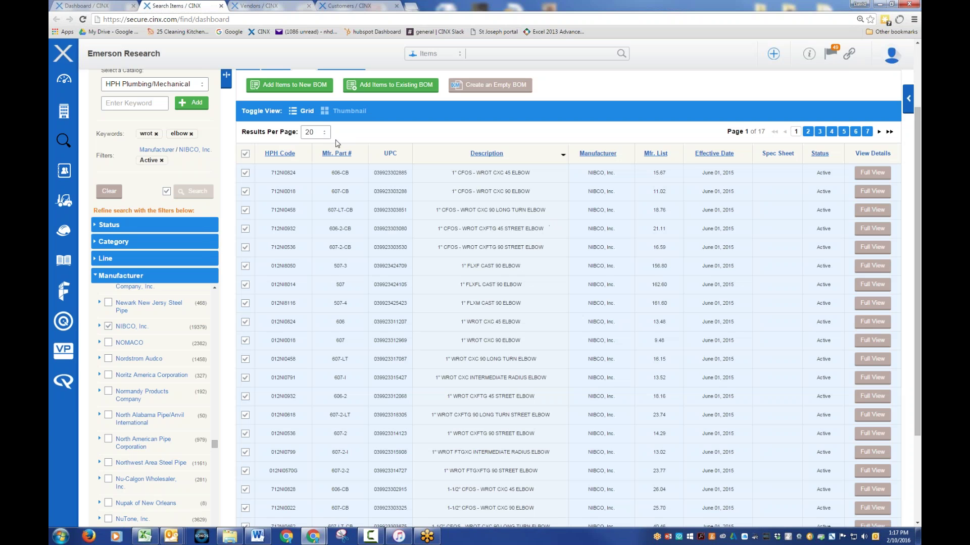
# Set the results per page to 100 and look through the selected elbow items
pyautogui.click(325, 134)
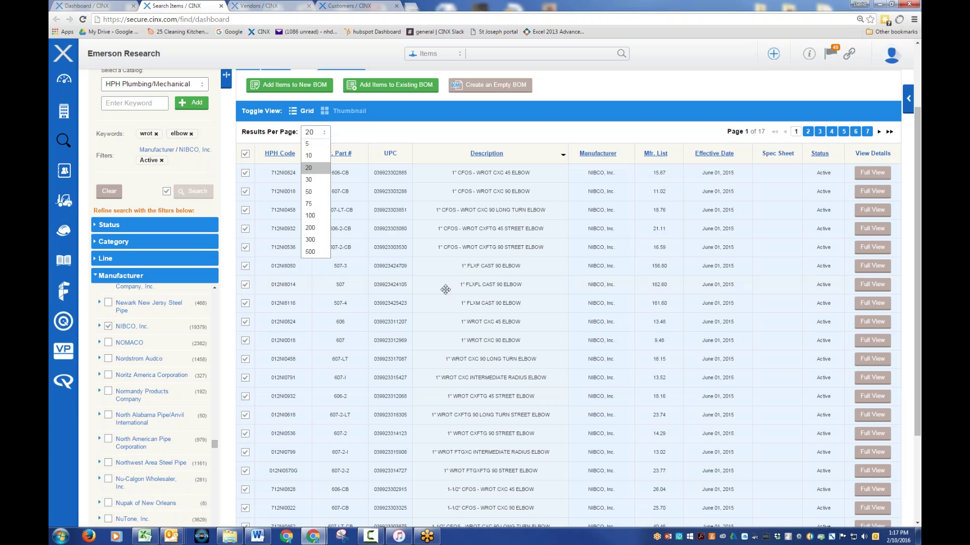
pyautogui.click(366, 136)
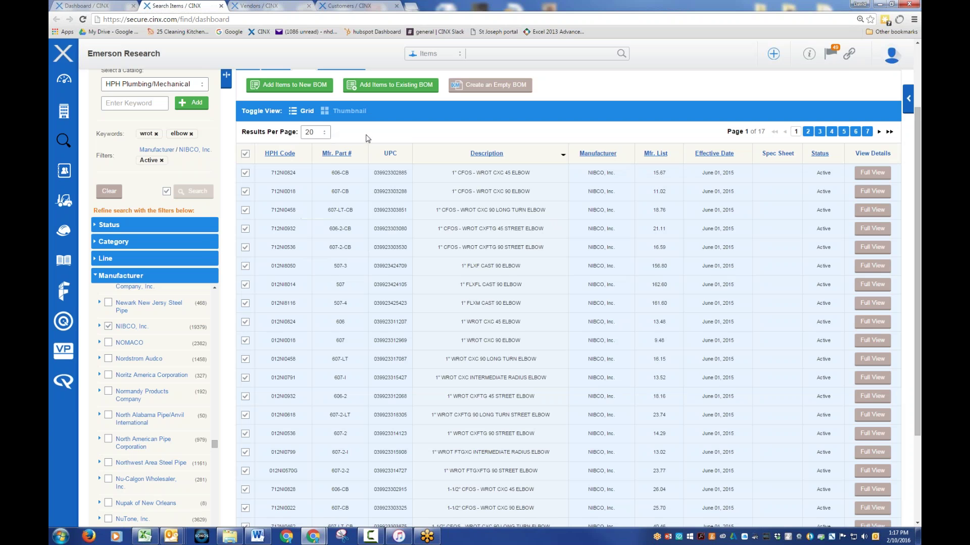
pyautogui.click(320, 136)
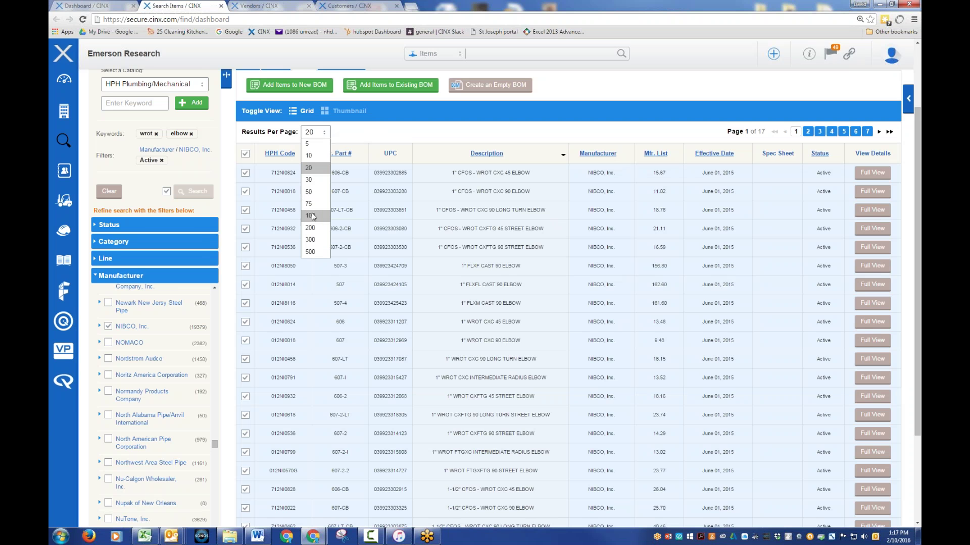
pyautogui.click(311, 216)
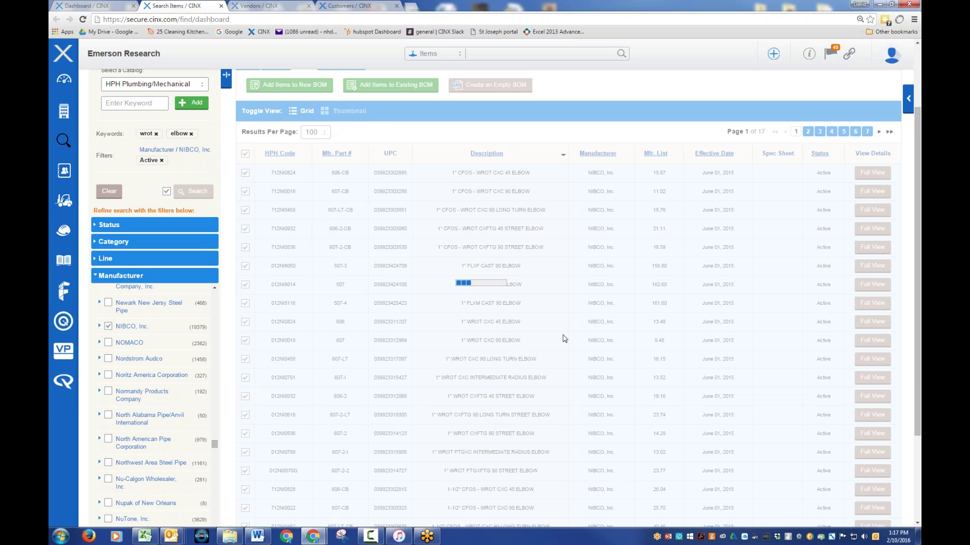
pyautogui.scroll(-3, 492, 326)
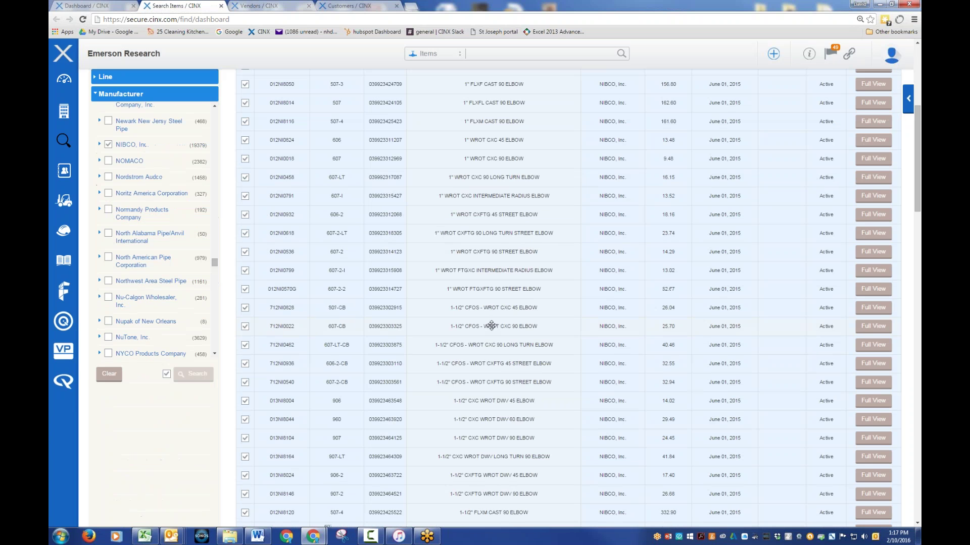
pyautogui.scroll(4, 491, 326)
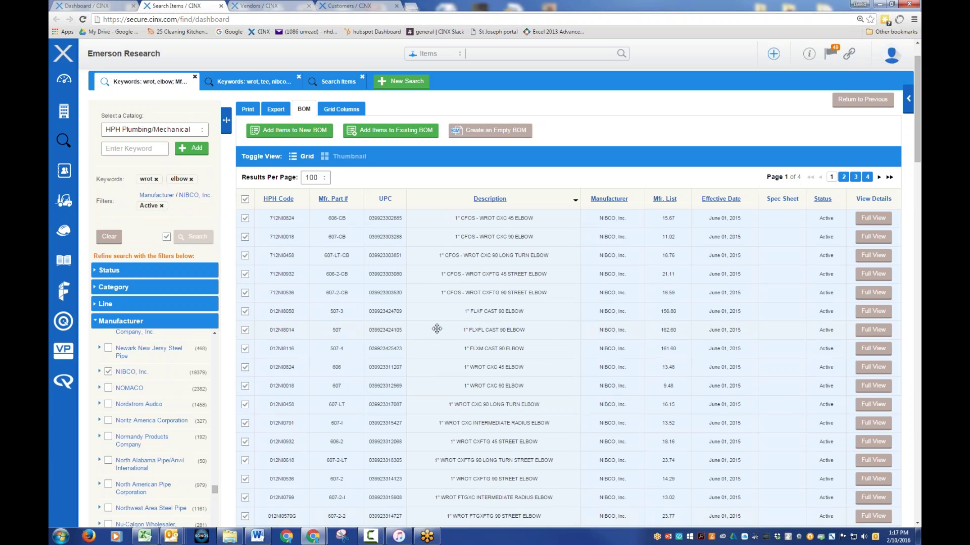
pyautogui.scroll(1, 440, 330)
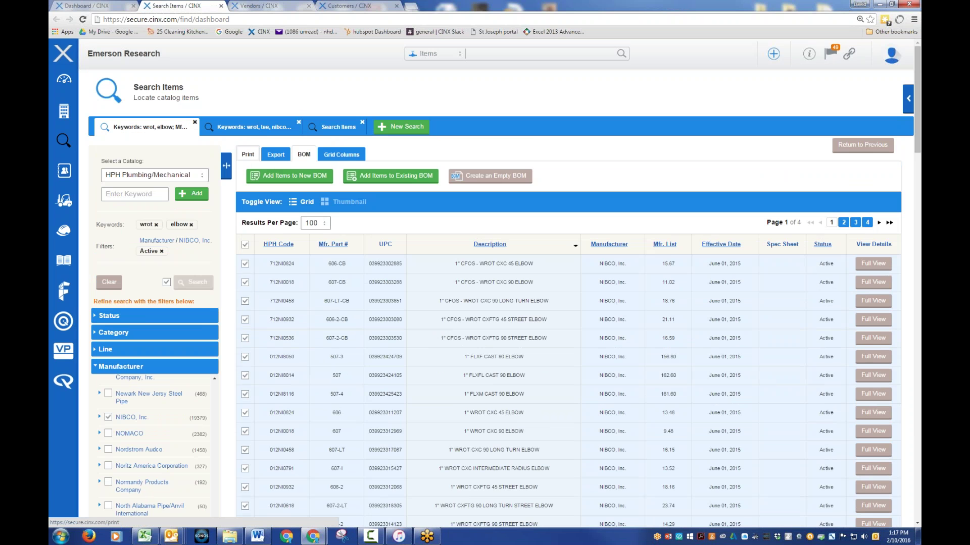
# View the print options and export the elbow results as an XLS file, accepting the large export
pyautogui.click(247, 155)
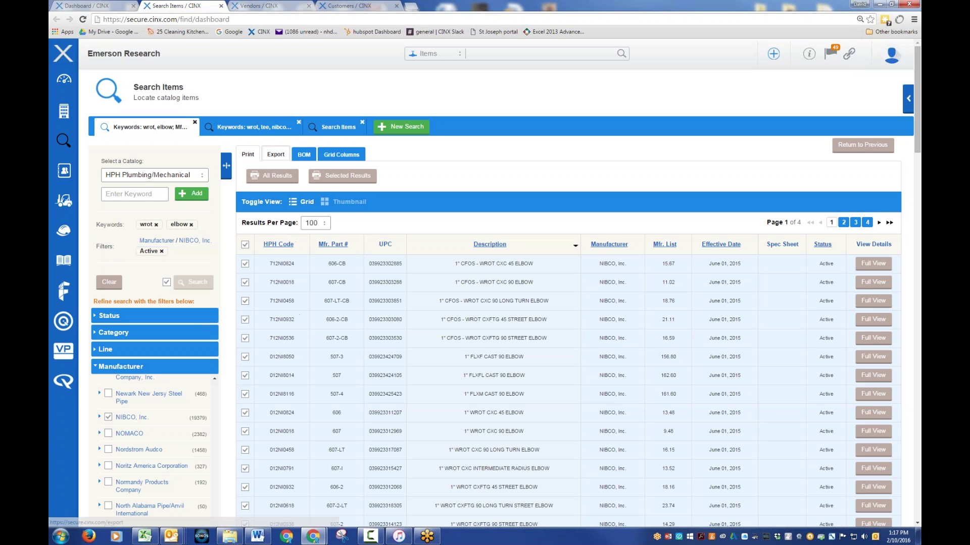
pyautogui.click(280, 157)
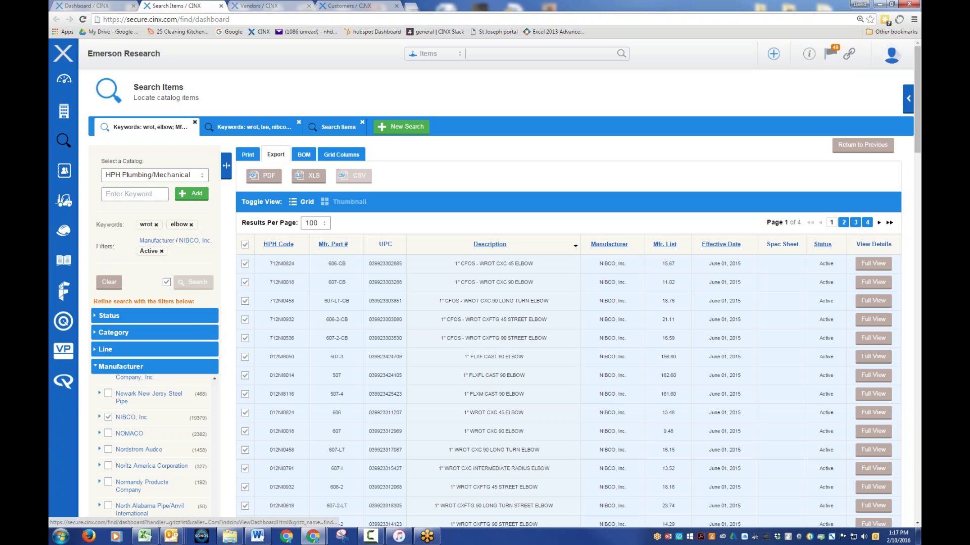
pyautogui.click(309, 181)
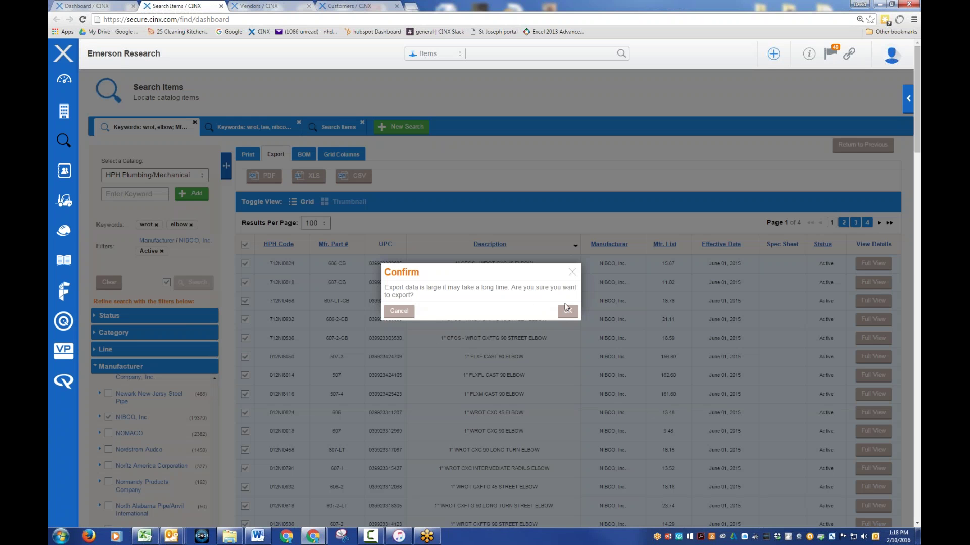
pyautogui.click(561, 313)
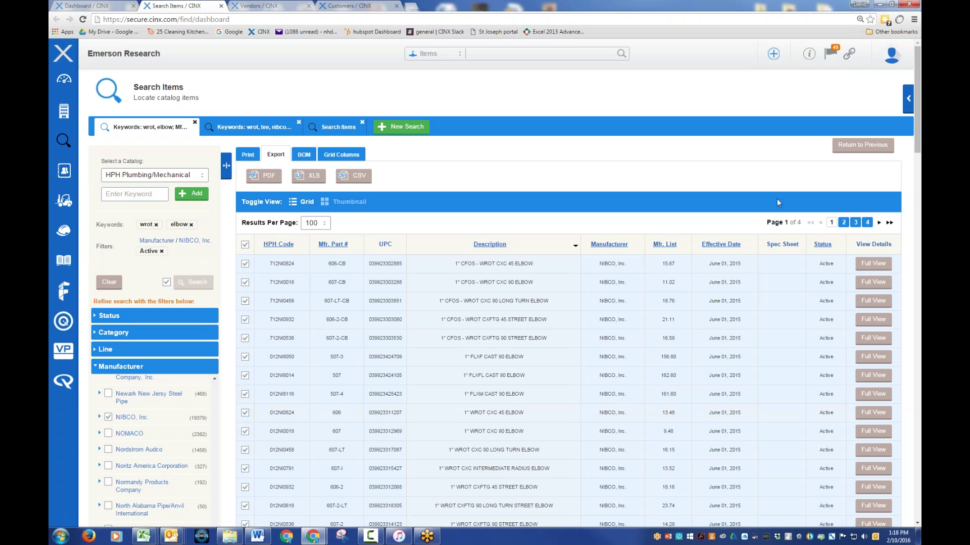
# Switch to Excel, enable editing of the exported search file, and review its elbow rows down to the last one
pyautogui.moveTo(146, 540)
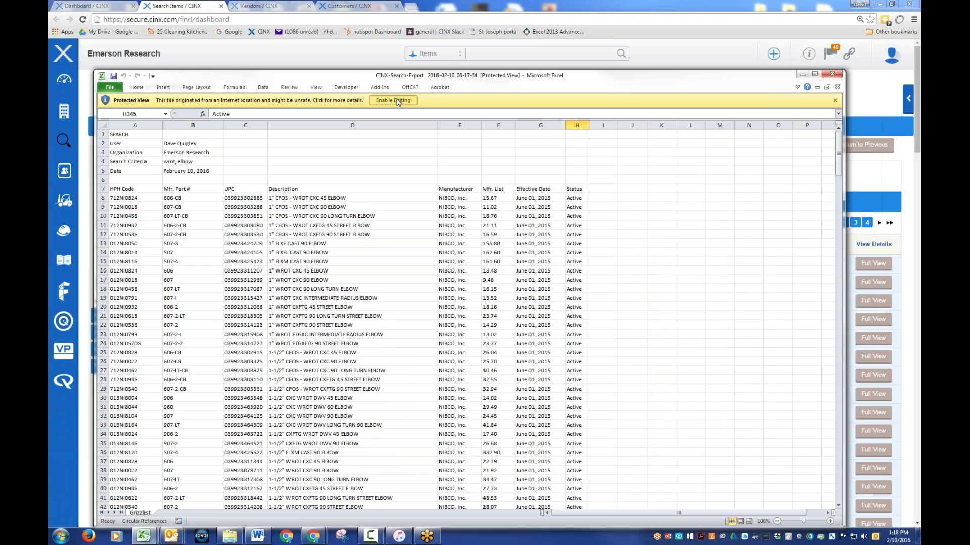
pyautogui.click(398, 101)
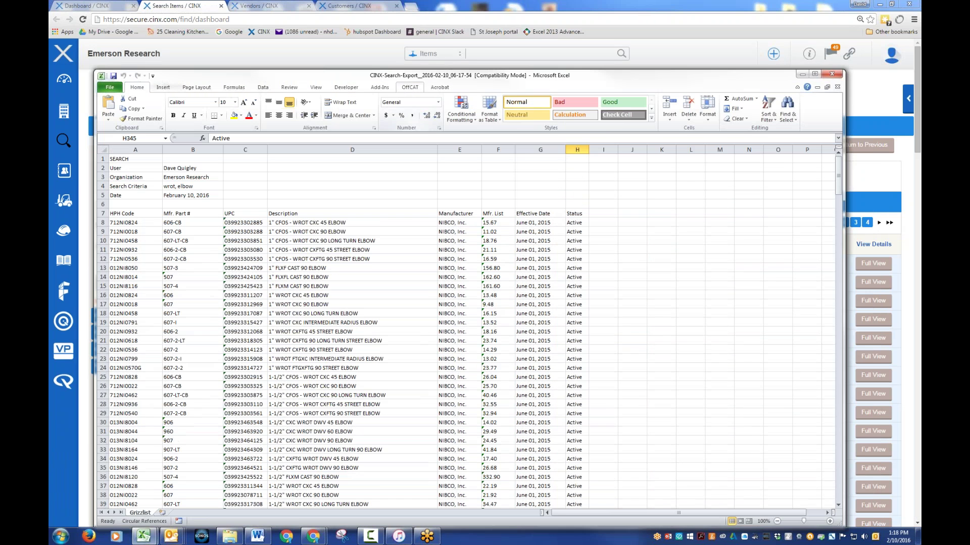
pyautogui.moveTo(408, 78); pyautogui.dragTo(407, 54)
pyautogui.scroll(-9, 840, 180)
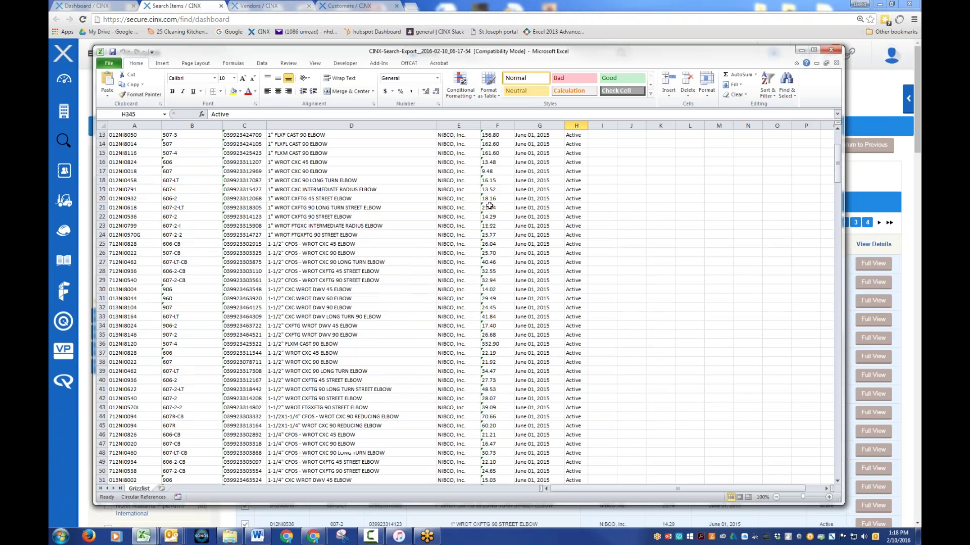
pyautogui.moveTo(839, 182); pyautogui.dragTo(836, 470)
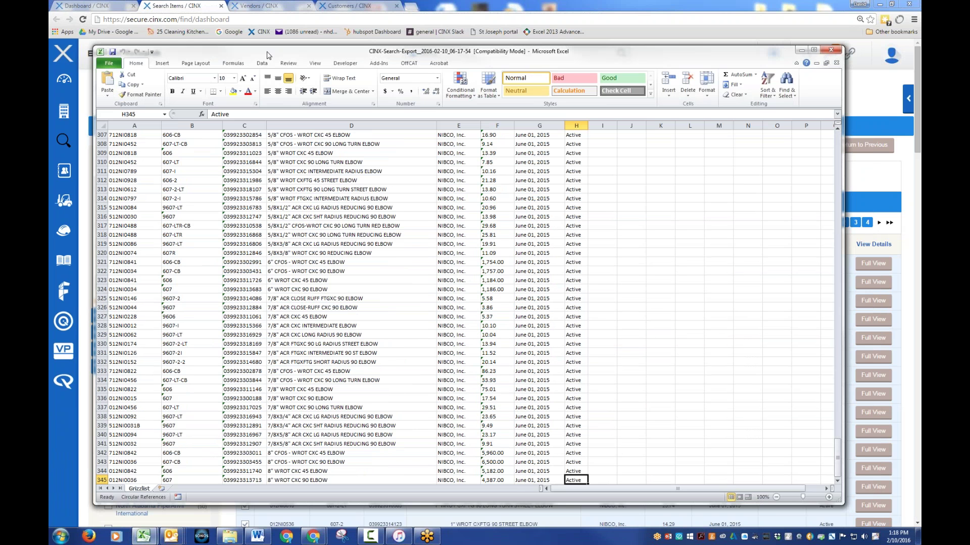
pyautogui.moveTo(270, 55); pyautogui.dragTo(920, 109)
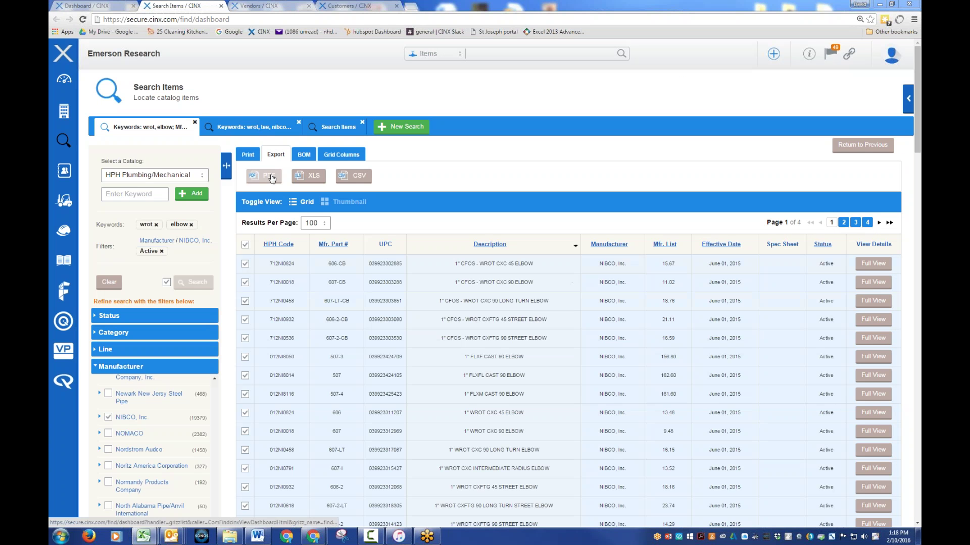
# Review the print, export and BOM options for the selected elbow items and show the Utilities
pyautogui.click(248, 154)
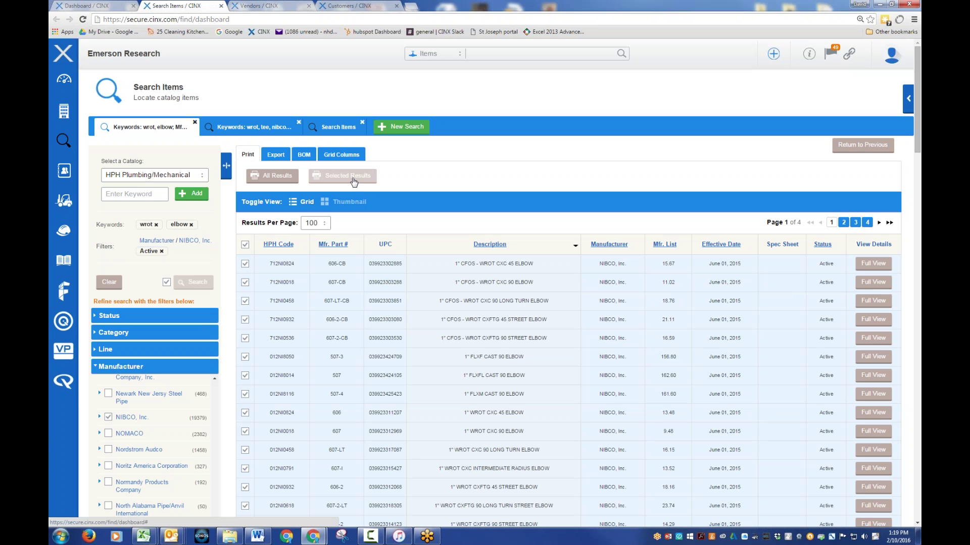
pyautogui.click(275, 153)
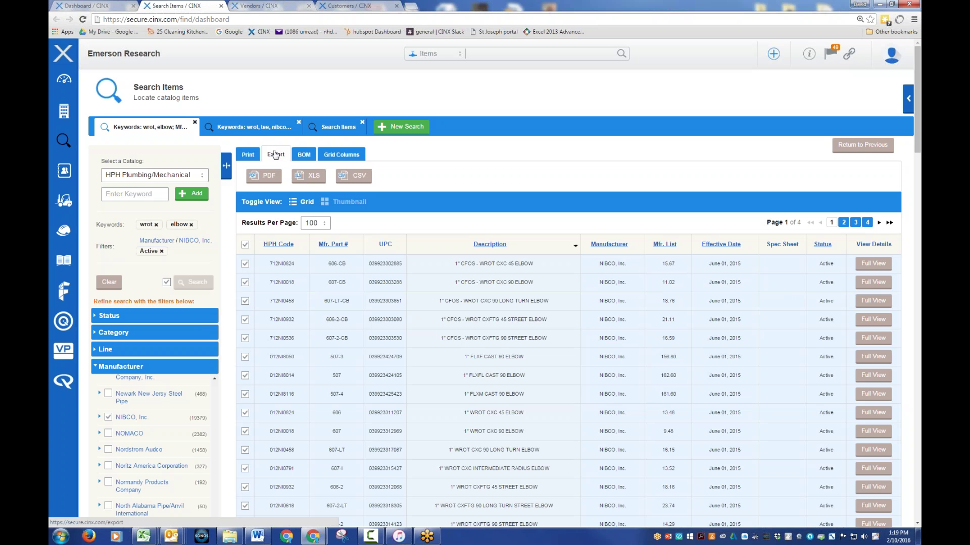
pyautogui.click(305, 159)
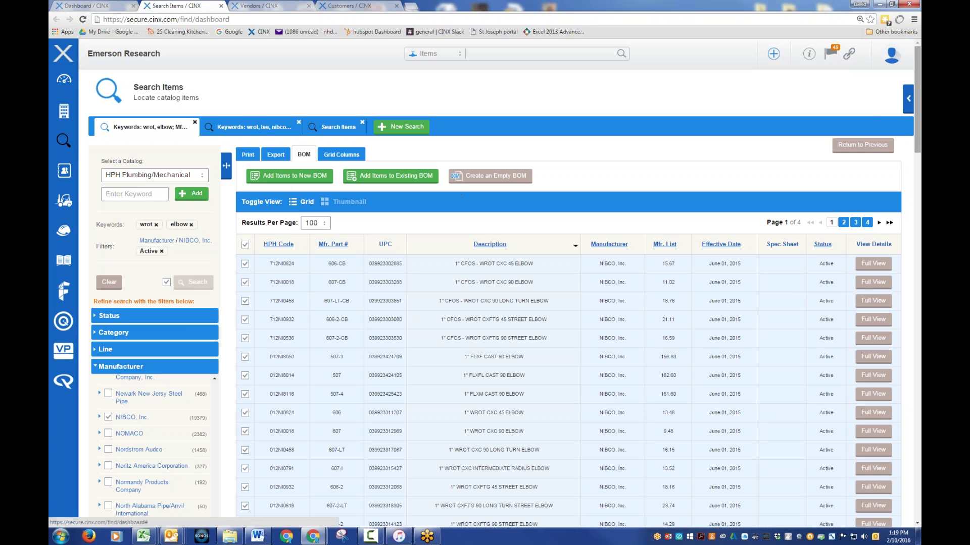
pyautogui.click(908, 107)
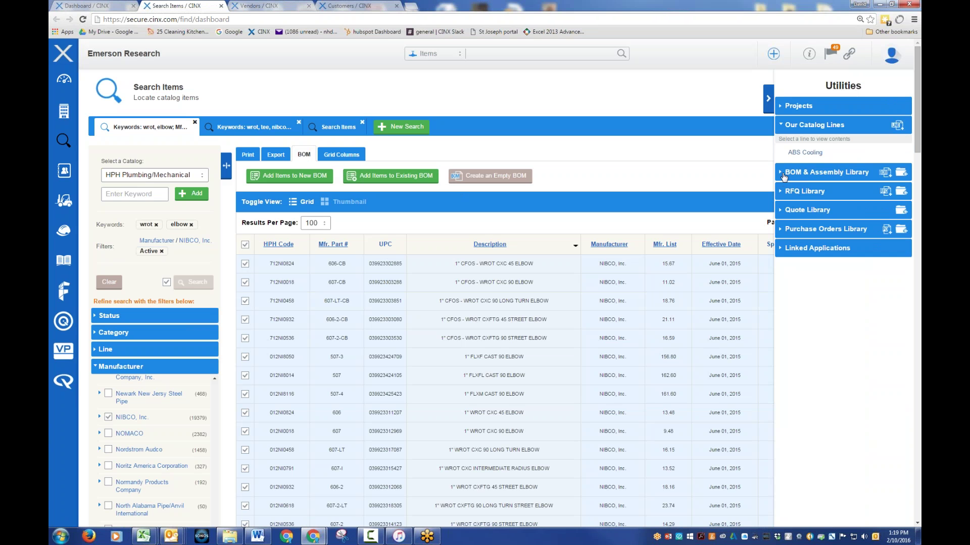
# View the Test MM folder's contents in the BOM & Assembly Library and hide the Utilities
pyautogui.click(783, 174)
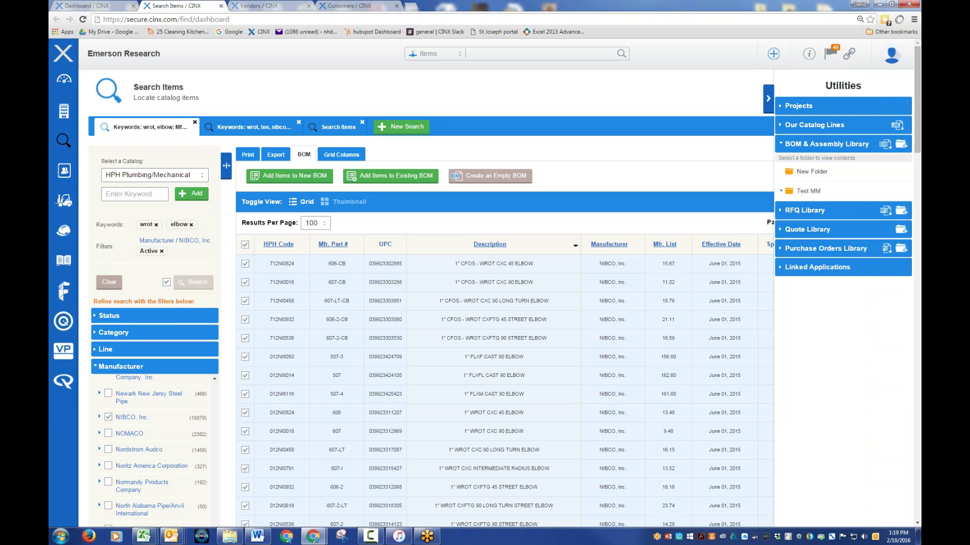
pyautogui.click(806, 191)
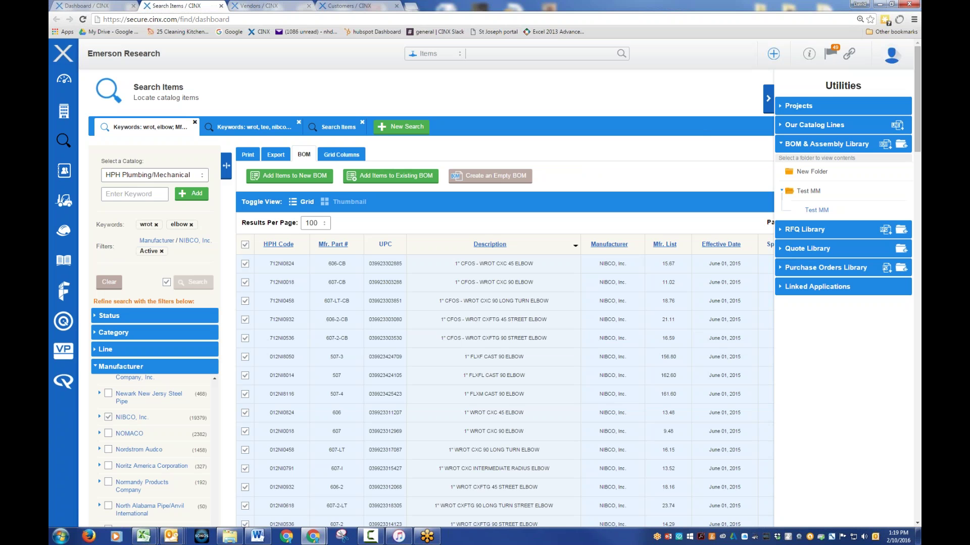
pyautogui.click(767, 98)
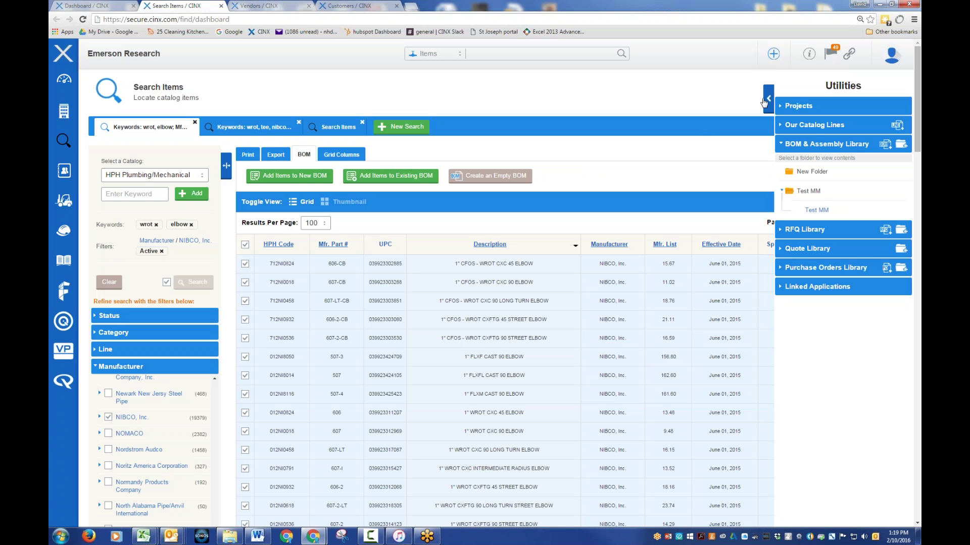
# Toggle the Buy Price, Estimate Price and Sell Price options in the grid's column settings and close them without saving
pyautogui.click(353, 157)
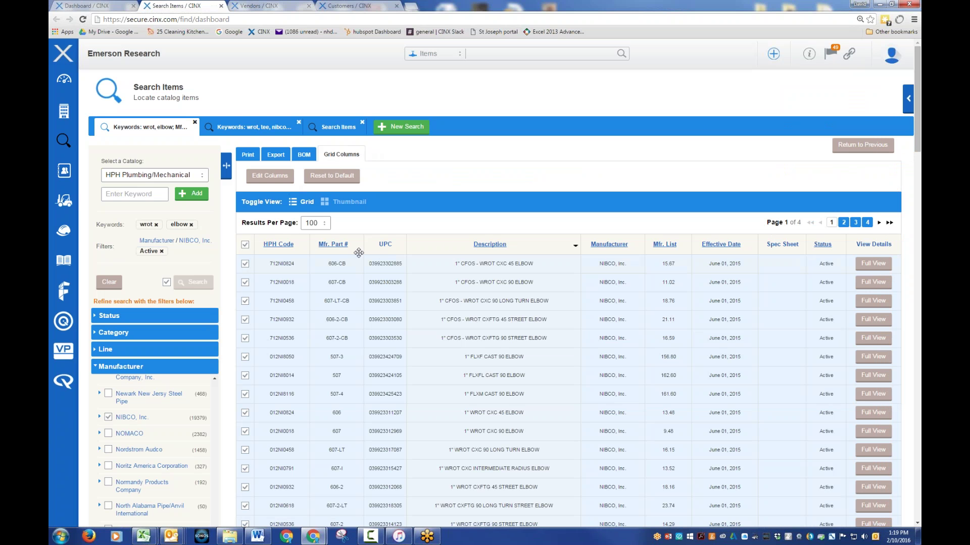
pyautogui.click(270, 175)
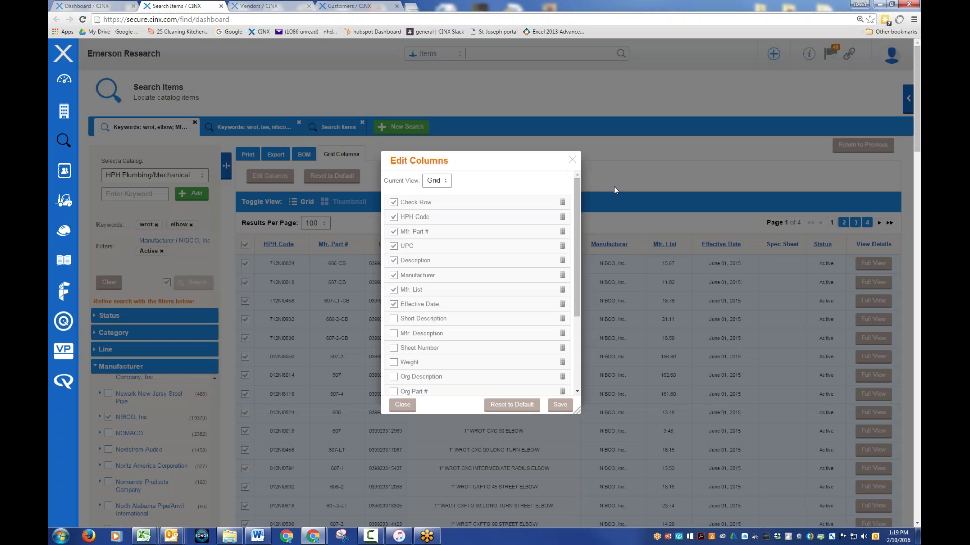
pyautogui.scroll(-3, 565, 295)
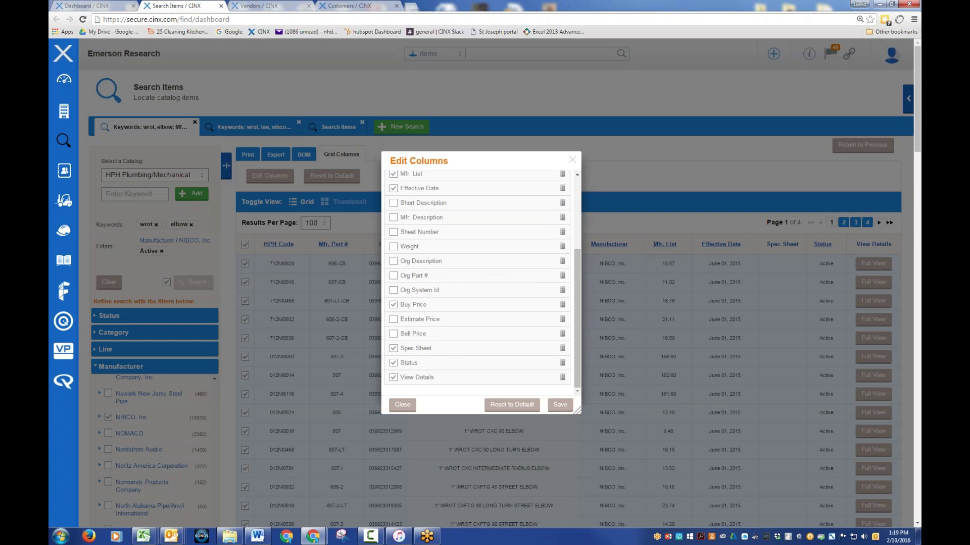
pyautogui.click(394, 335)
pyautogui.click(393, 305)
pyautogui.click(393, 320)
pyautogui.click(393, 334)
pyautogui.click(402, 405)
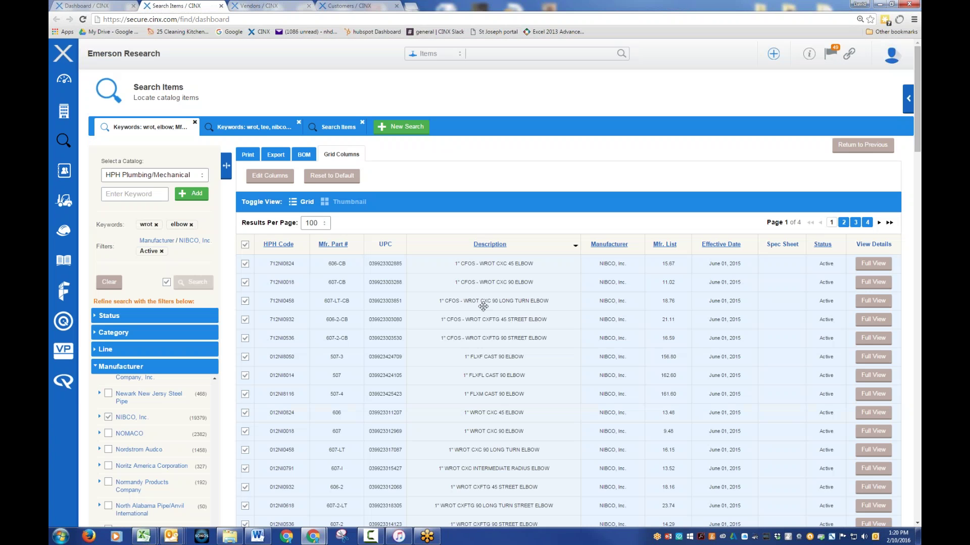
# Reopen the grid's column settings, review the available columns down to View Details, and close without saving
pyautogui.click(278, 176)
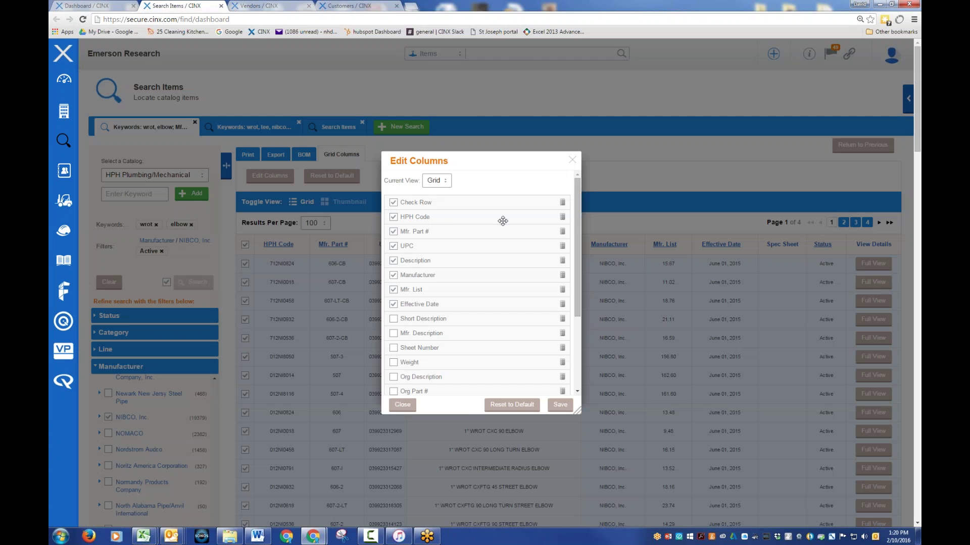
pyautogui.scroll(-3, 563, 311)
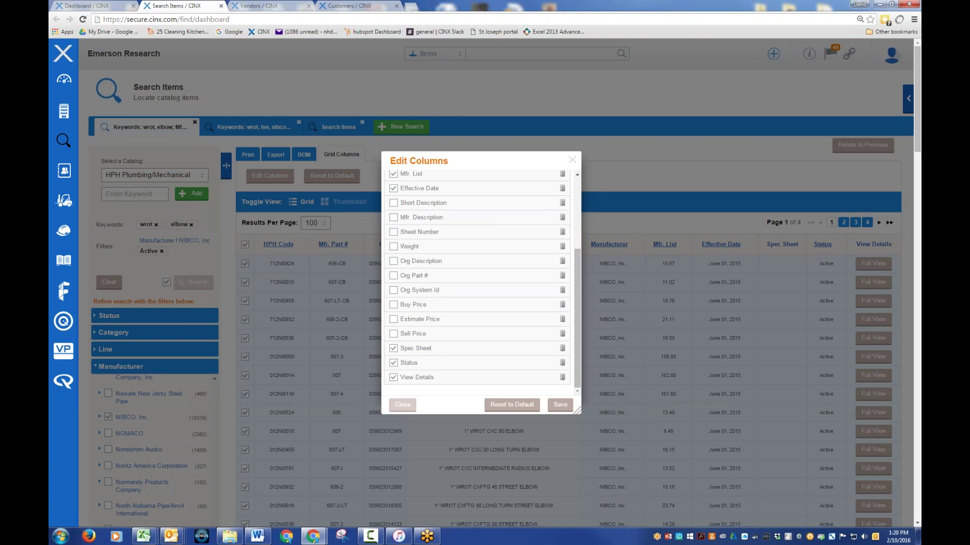
pyautogui.click(402, 404)
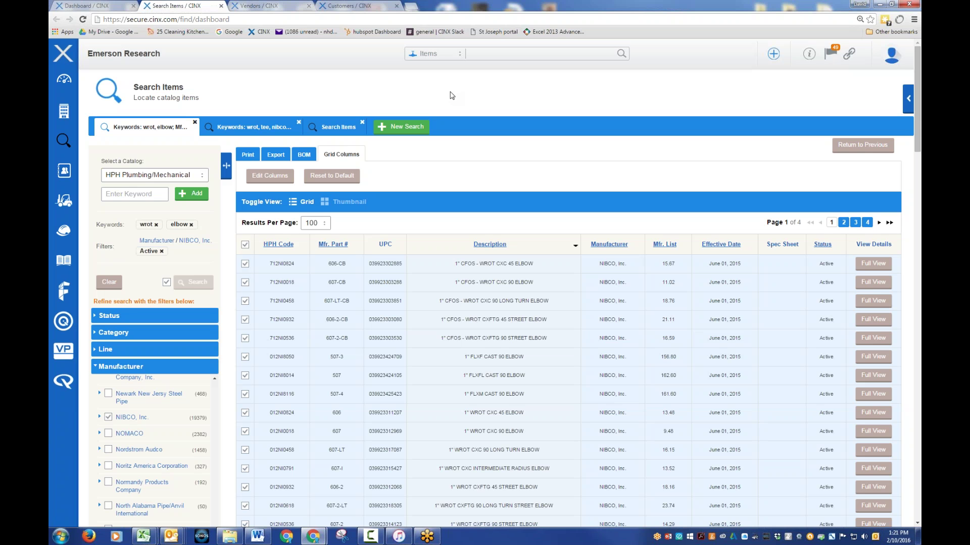
# Collapse the Manufacturer filter and look through the Category filter's entries, collapsing it when done
pyautogui.click(96, 369)
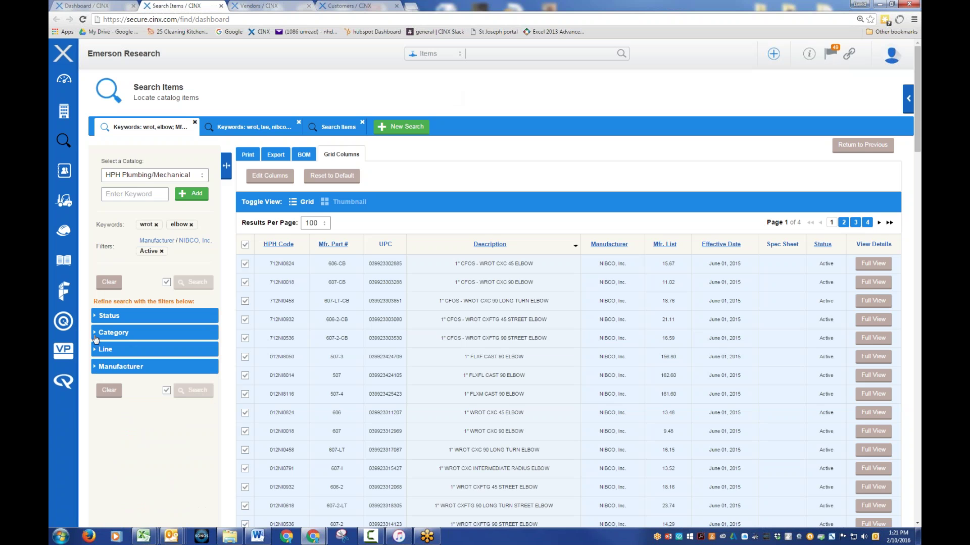
pyautogui.click(96, 334)
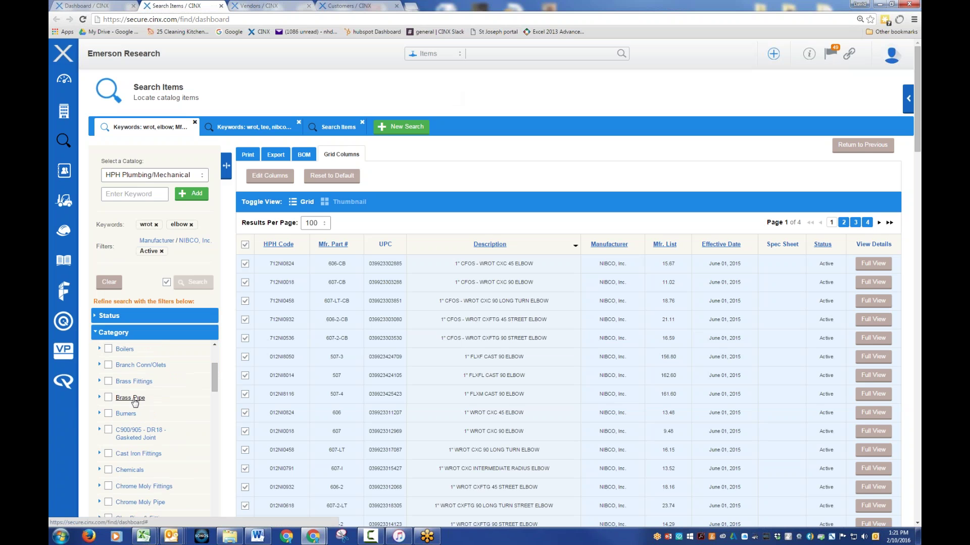
pyautogui.scroll(-3, 128, 394)
pyautogui.scroll(-4, 131, 391)
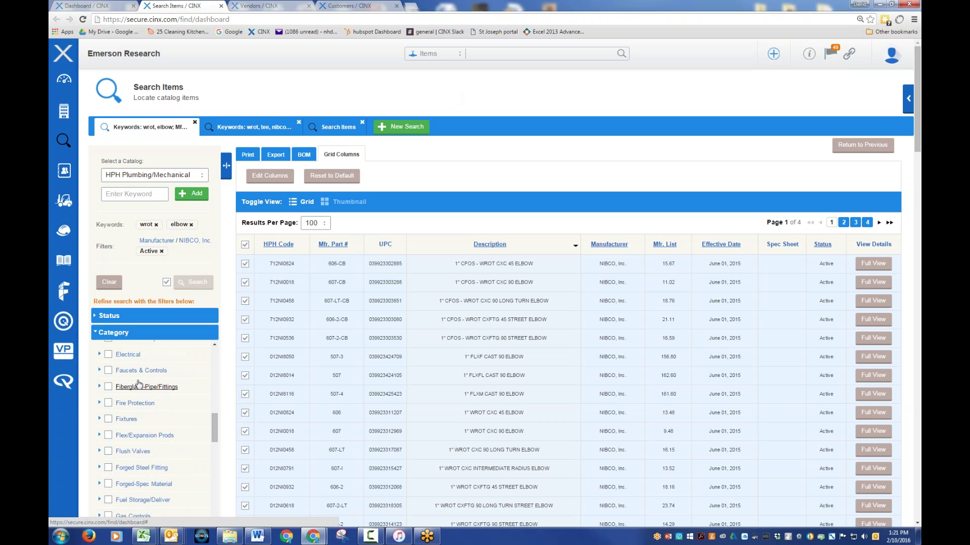
pyautogui.click(94, 333)
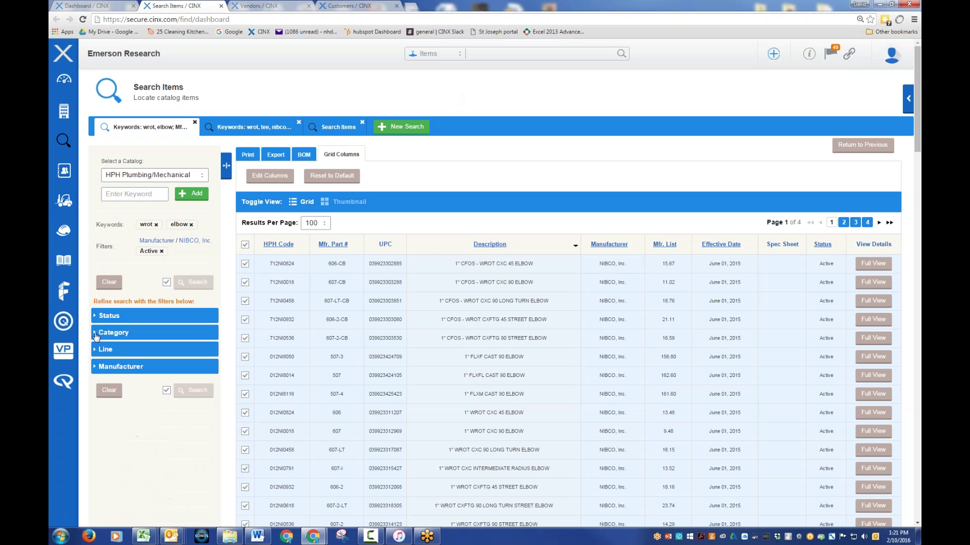
# Expand the Line filter and view the available catalogs, keeping HPH Plumbing/Mechanical selected
pyautogui.click(94, 350)
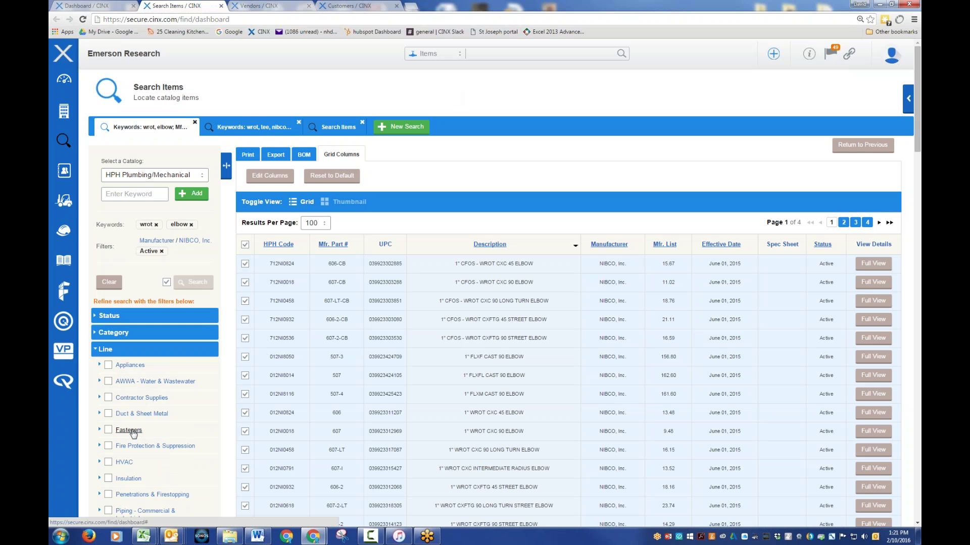
pyautogui.click(201, 175)
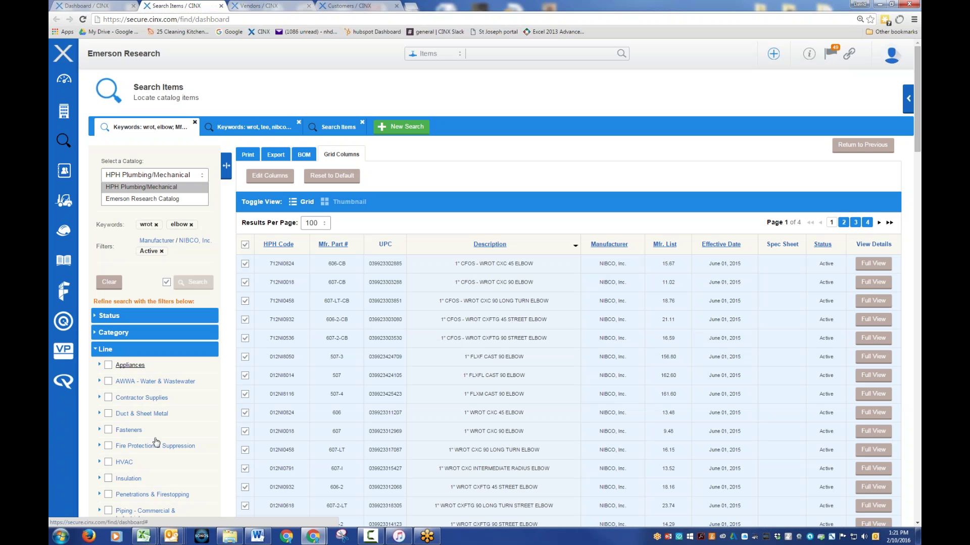
pyautogui.click(178, 268)
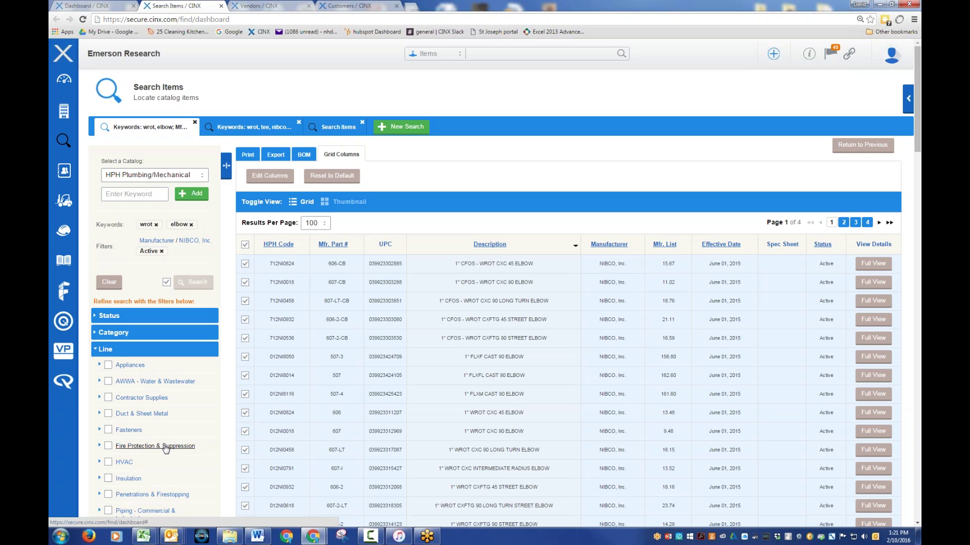
# Expand Piping - Commercial & Industrial in the Line filter, look through its subcategories, and collapse the Line filter
pyautogui.scroll(-3, 163, 449)
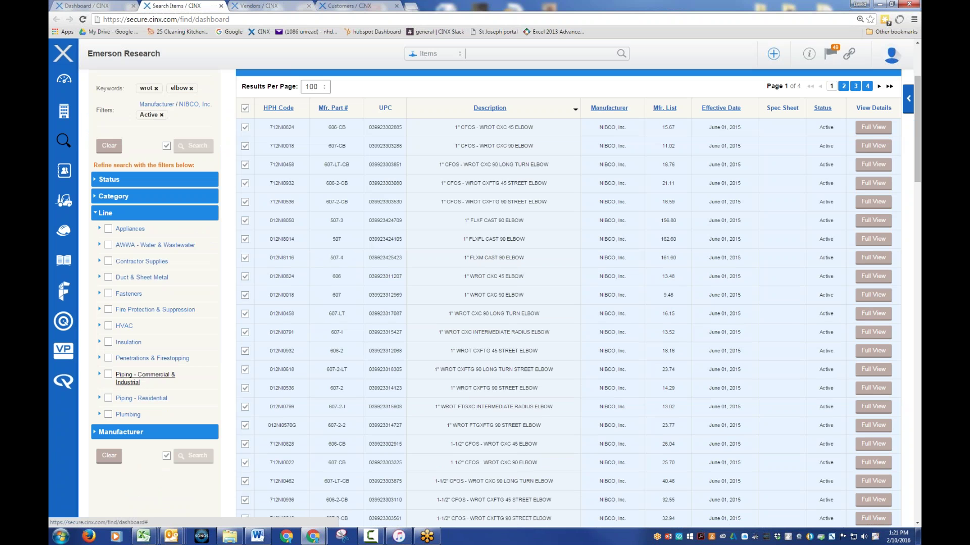
pyautogui.click(158, 378)
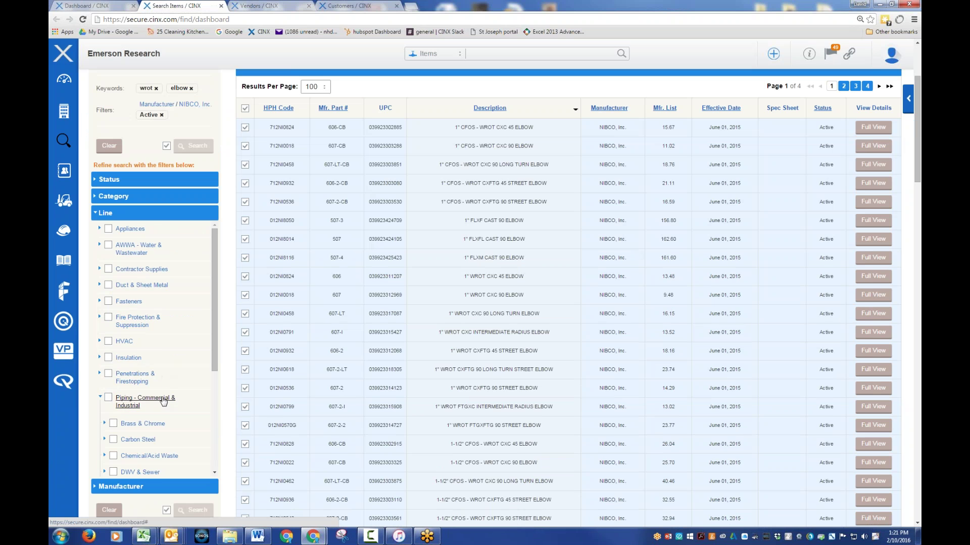
pyautogui.scroll(-3, 163, 402)
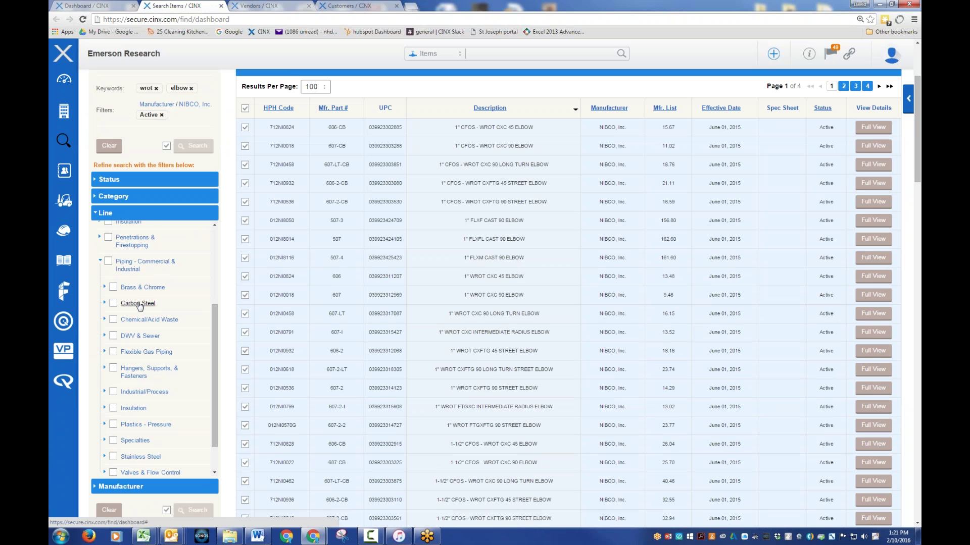
pyautogui.click(98, 213)
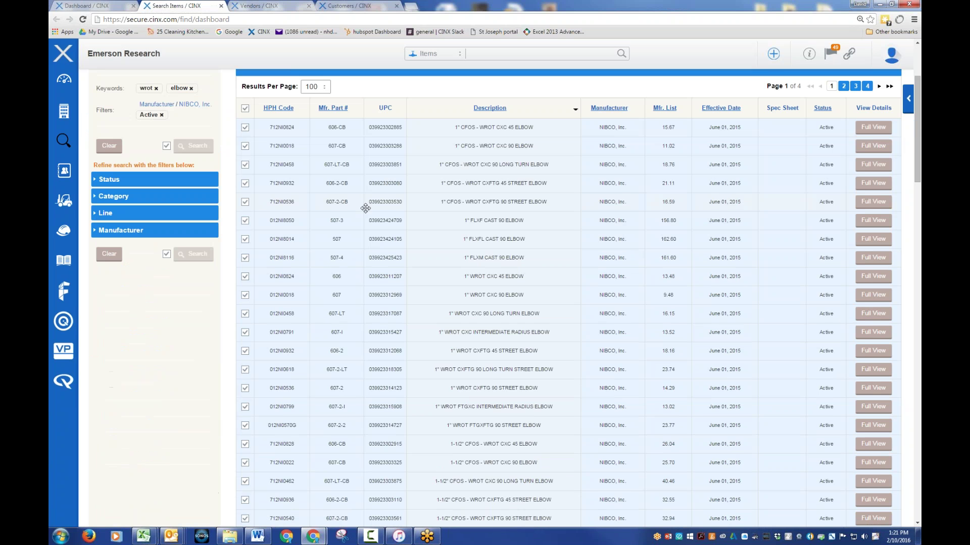
pyautogui.scroll(3, 326, 263)
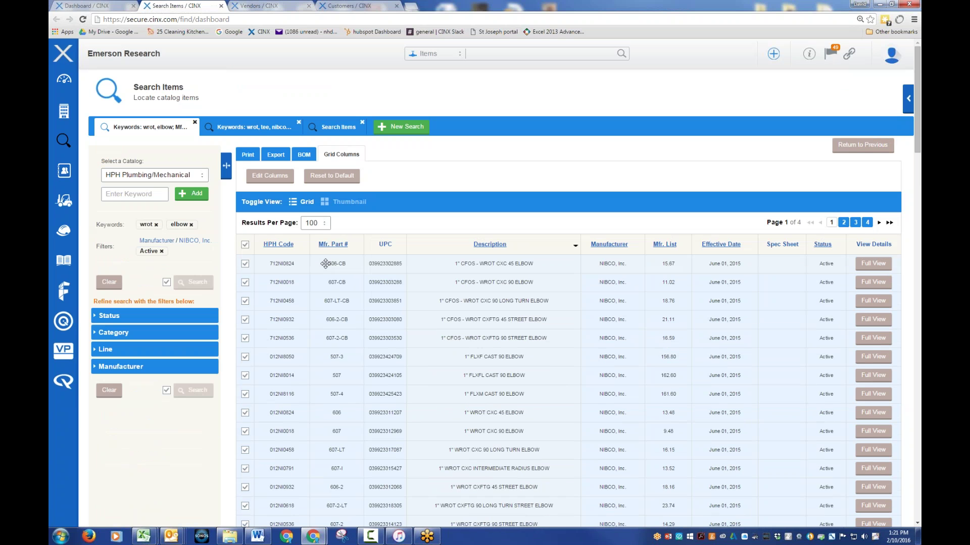